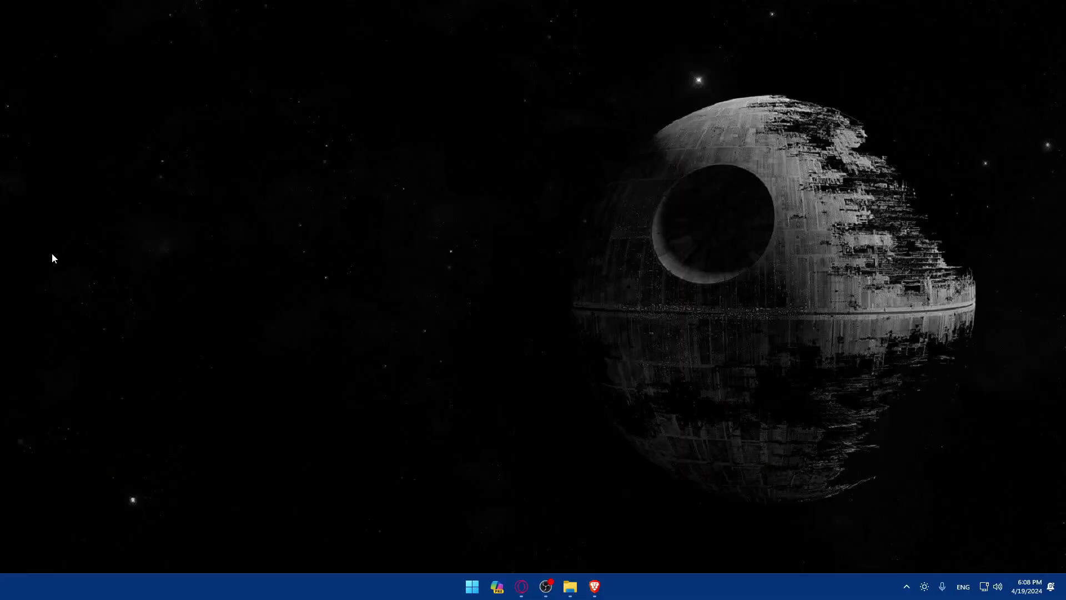
- Switch to the Brave browser, search for "ai dungeon" and open the official AI Dungeon site from the results
{"action": "left_click", "coordinate": [594, 586]}
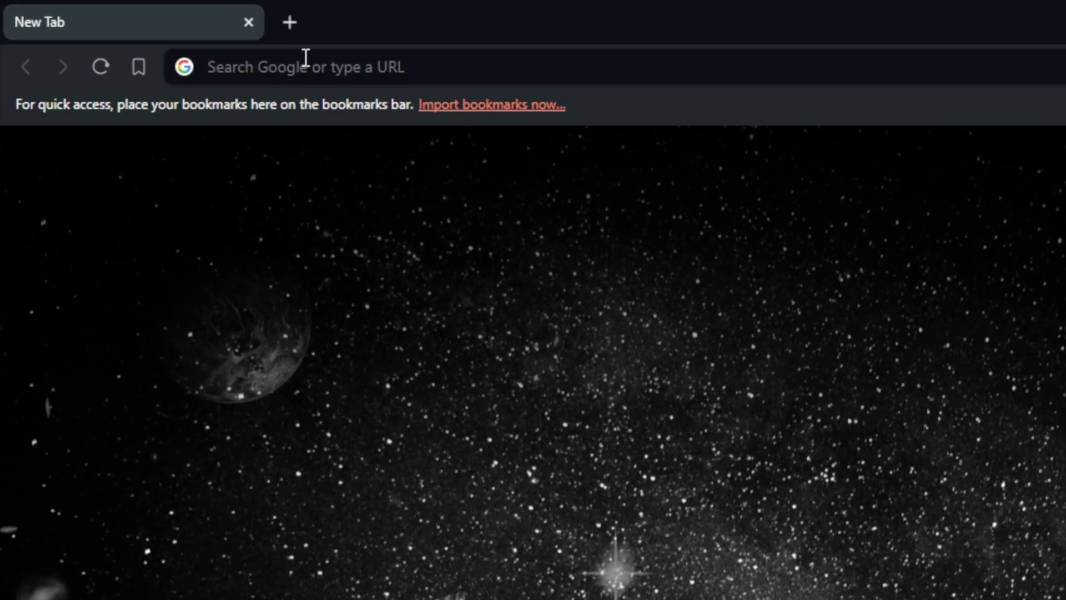
{"action": "left_click", "coordinate": [153, 29]}
{"action": "type", "text": "ai"}
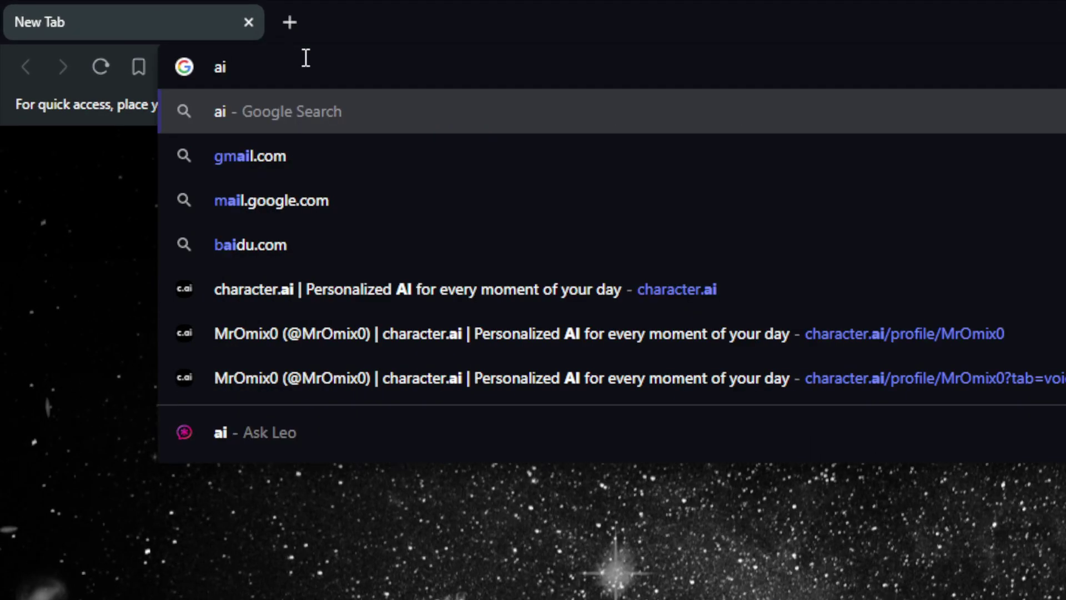
{"action": "type", "text": " dungeon"}
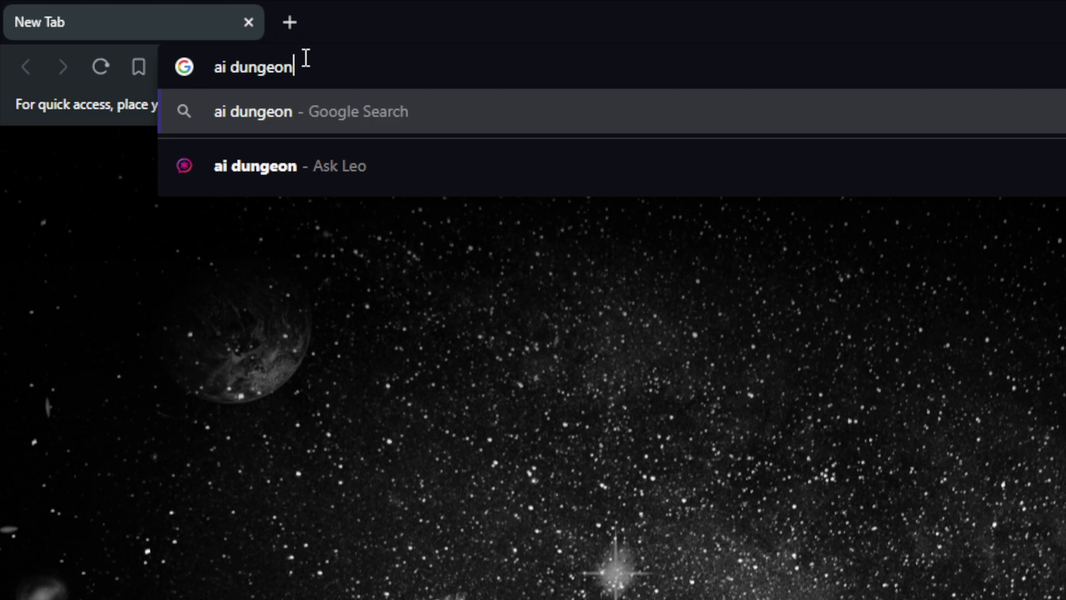
{"action": "key", "text": "Return"}
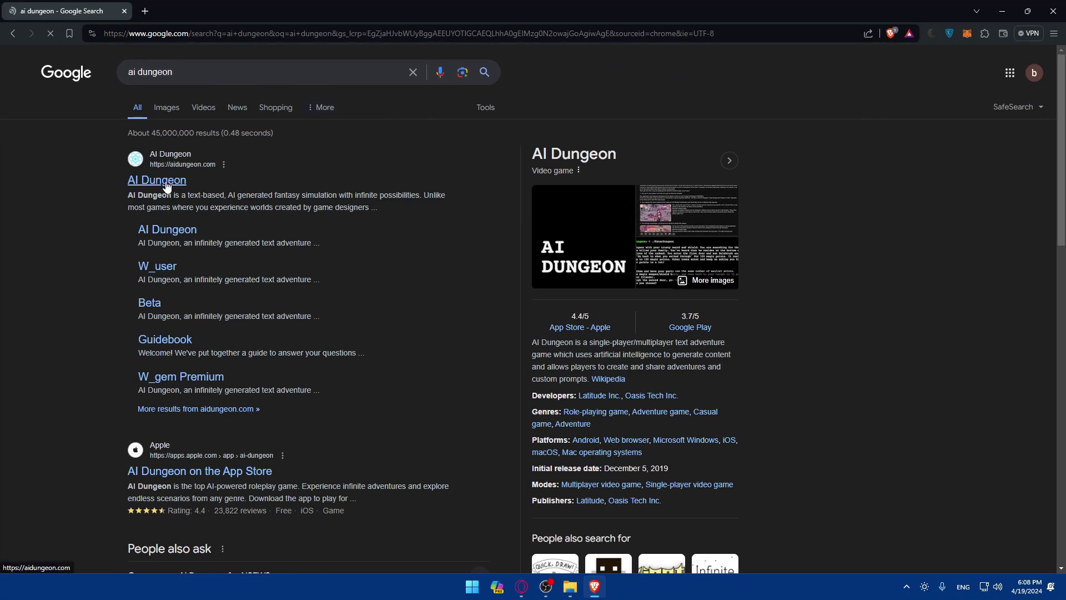
{"action": "left_click", "coordinate": [166, 183]}
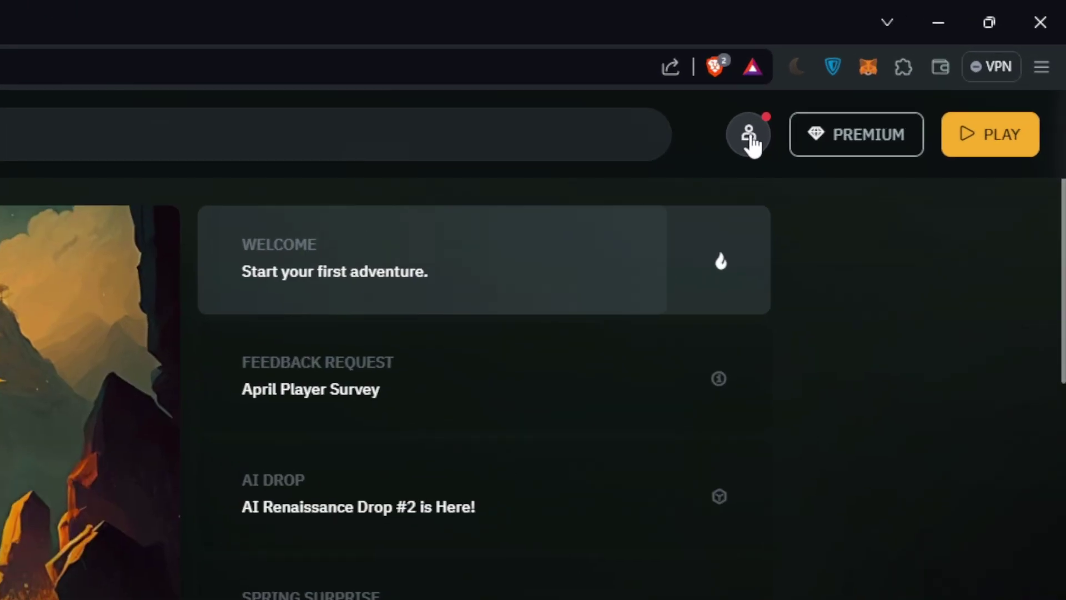
- Open the account creation form and choose to sign up with Google
{"action": "left_click", "coordinate": [749, 136]}
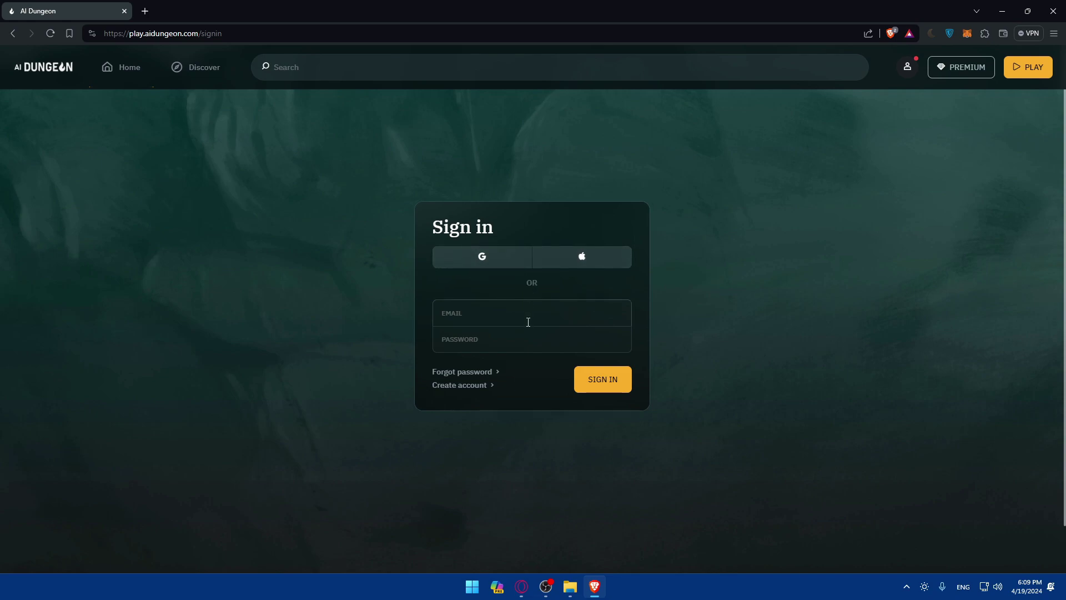
{"action": "left_click", "coordinate": [463, 387]}
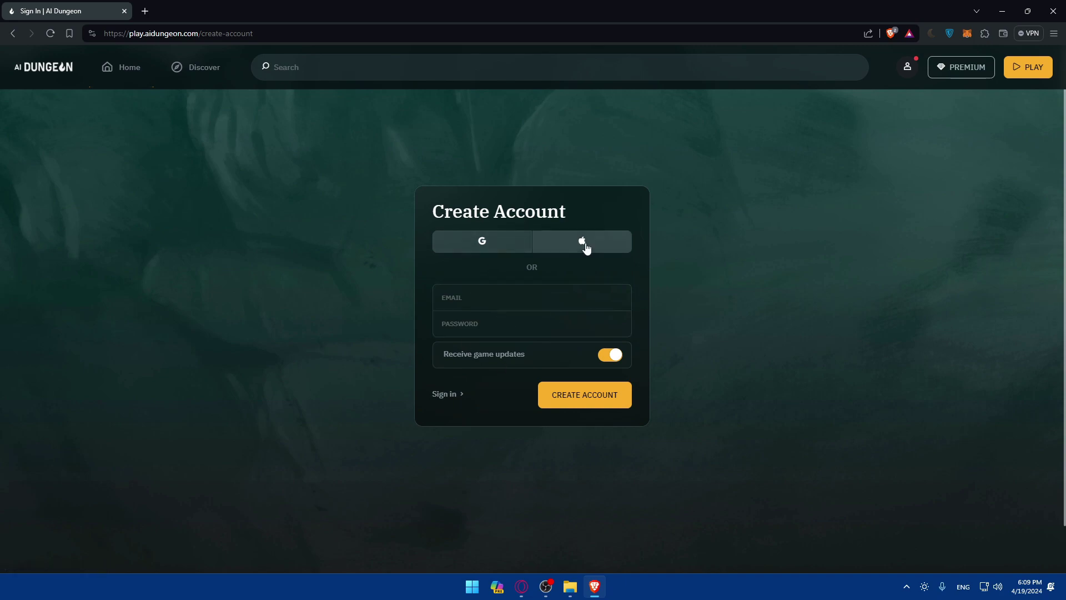
{"action": "left_click", "coordinate": [503, 247]}
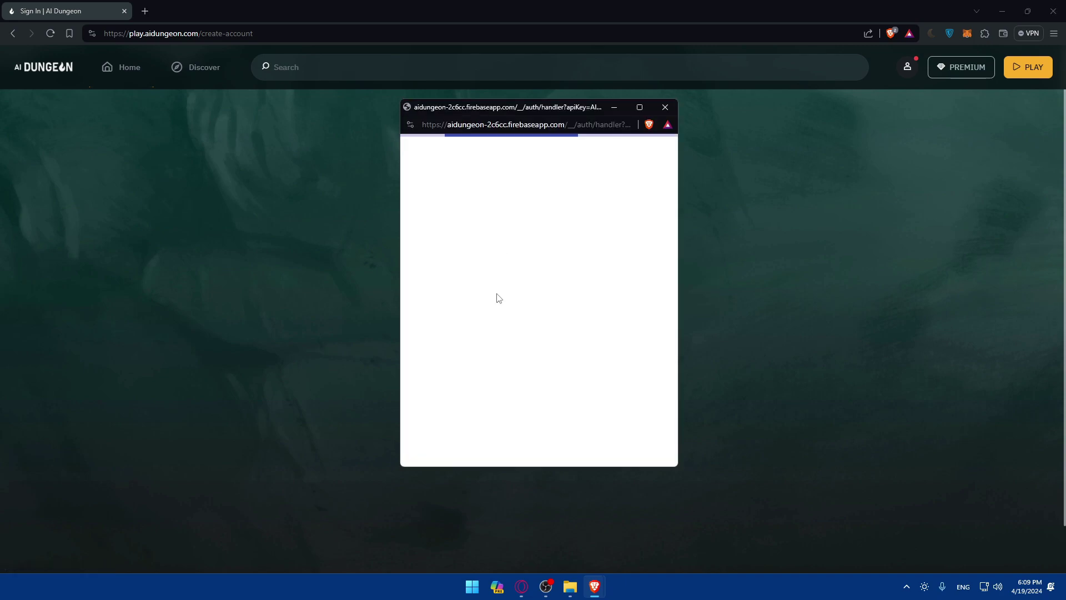
- Choose the Google account, read the data-sharing notice and consent to sign in to AI Dungeon
{"action": "left_click", "coordinate": [475, 305]}
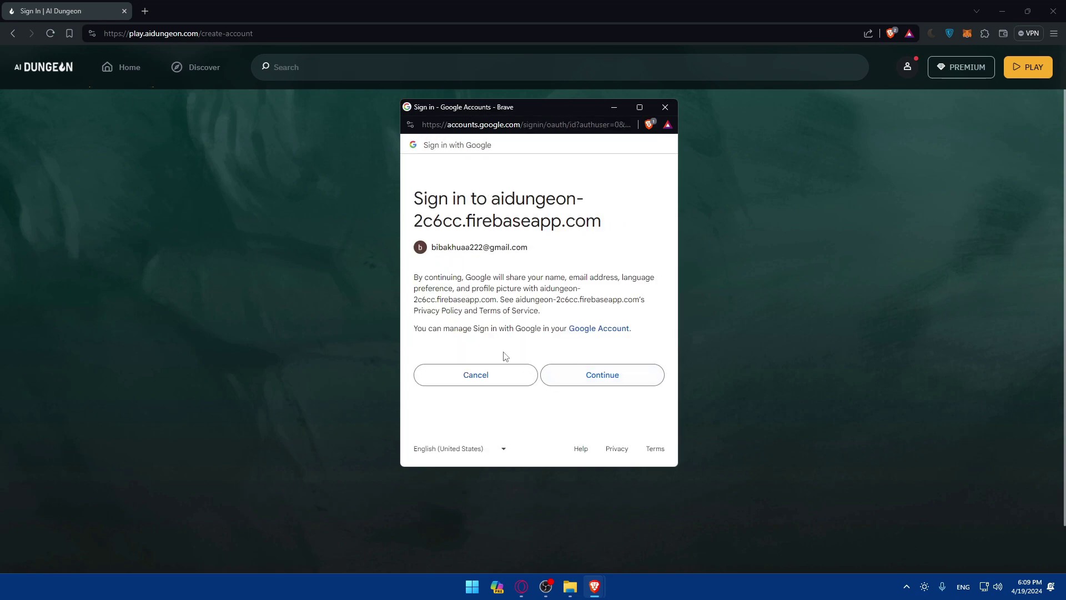
{"action": "left_click_drag", "start_coordinate": [408, 281], "coordinate": [548, 287]}
{"action": "left_click", "coordinate": [549, 285]}
{"action": "left_click_drag", "start_coordinate": [498, 302], "coordinate": [553, 300]}
{"action": "left_click", "coordinate": [542, 300]}
{"action": "left_click", "coordinate": [608, 380]}
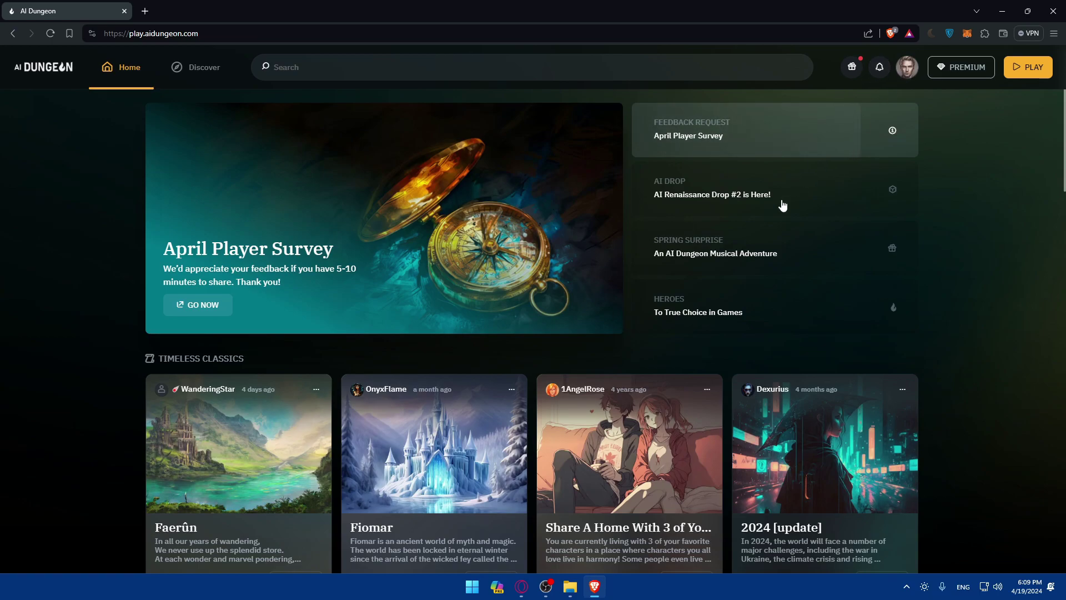
- Look through the home page's scenario rows, including Timeless Classics, Community Favorites and Recently Added from Top Creators
{"action": "scroll", "coordinate": [816, 268], "scroll_direction": "down", "scroll_amount": 15}
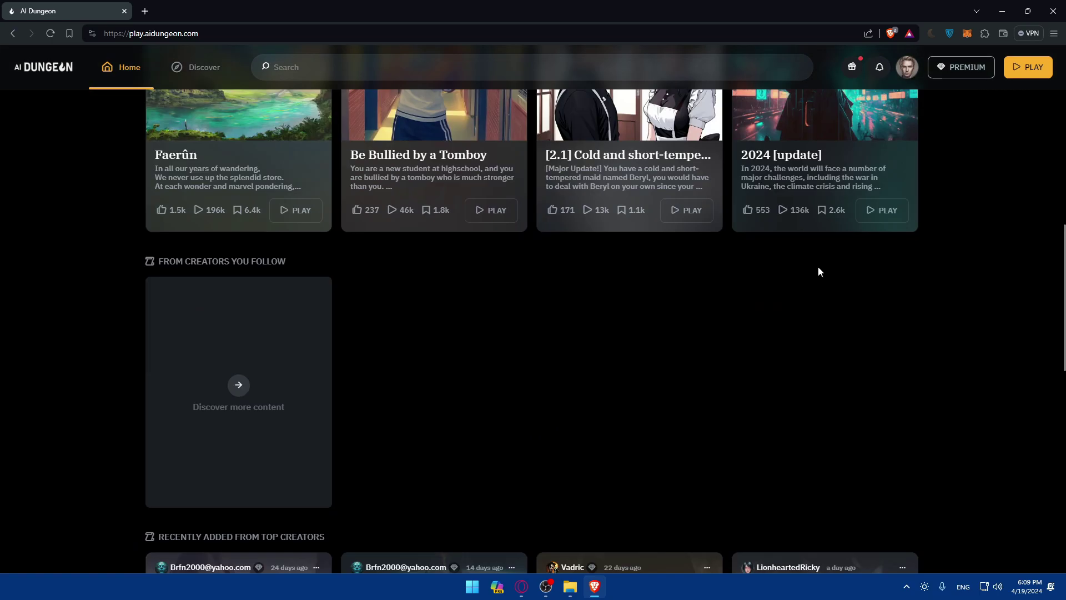
{"action": "scroll", "coordinate": [814, 280], "scroll_direction": "down", "scroll_amount": 2}
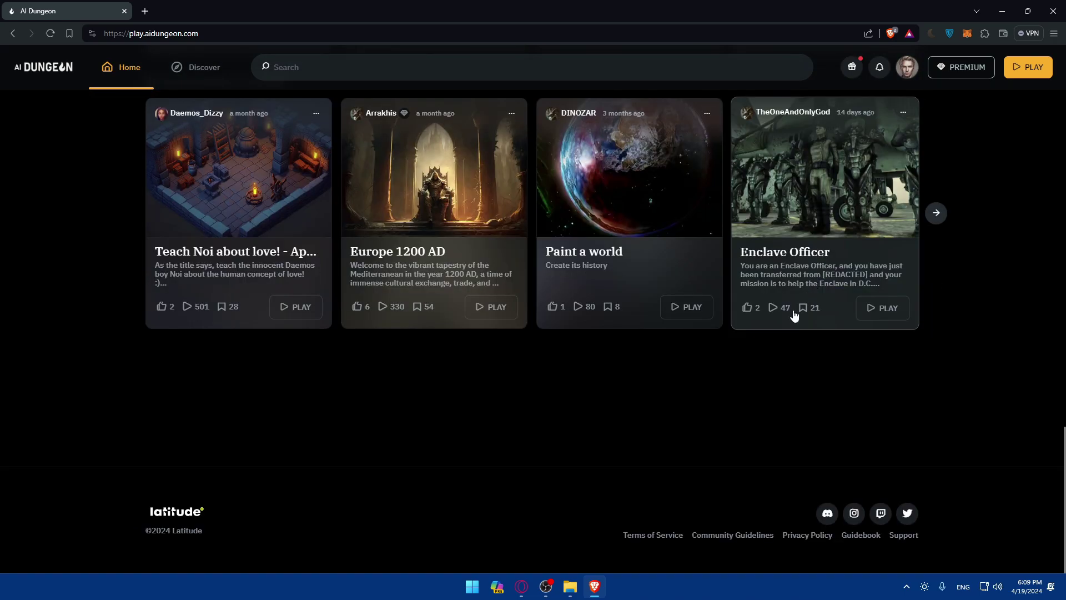
{"action": "scroll", "coordinate": [792, 318], "scroll_direction": "up", "scroll_amount": 5}
{"action": "scroll", "coordinate": [789, 311], "scroll_direction": "down", "scroll_amount": 5}
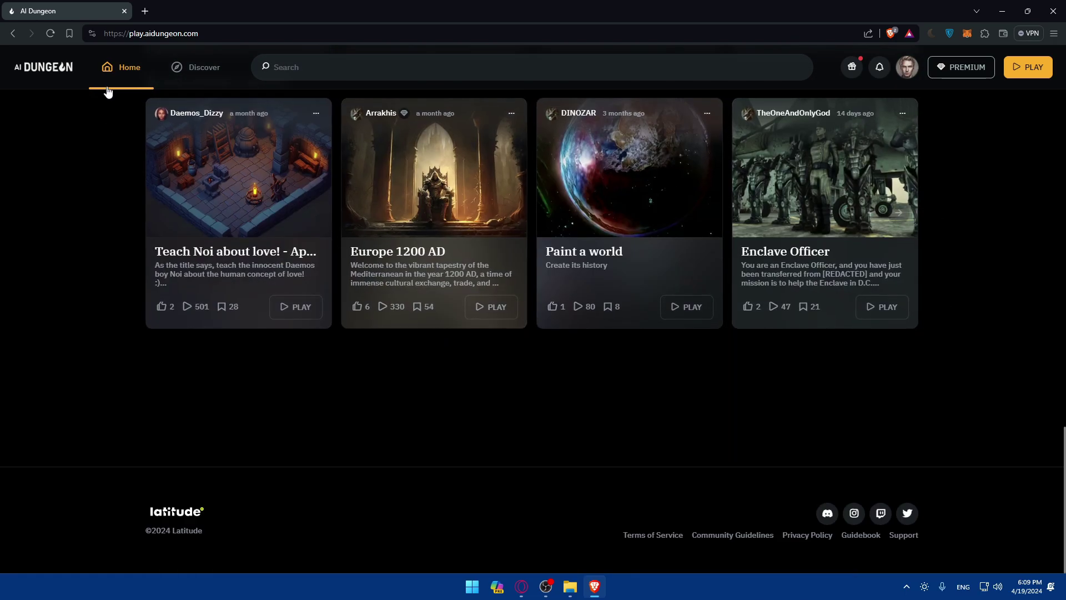
{"action": "scroll", "coordinate": [297, 176], "scroll_direction": "up", "scroll_amount": 5}
{"action": "scroll", "coordinate": [302, 183], "scroll_direction": "up", "scroll_amount": 3}
{"action": "scroll", "coordinate": [293, 258], "scroll_direction": "down", "scroll_amount": 3}
{"action": "scroll", "coordinate": [349, 348], "scroll_direction": "up", "scroll_amount": 3}
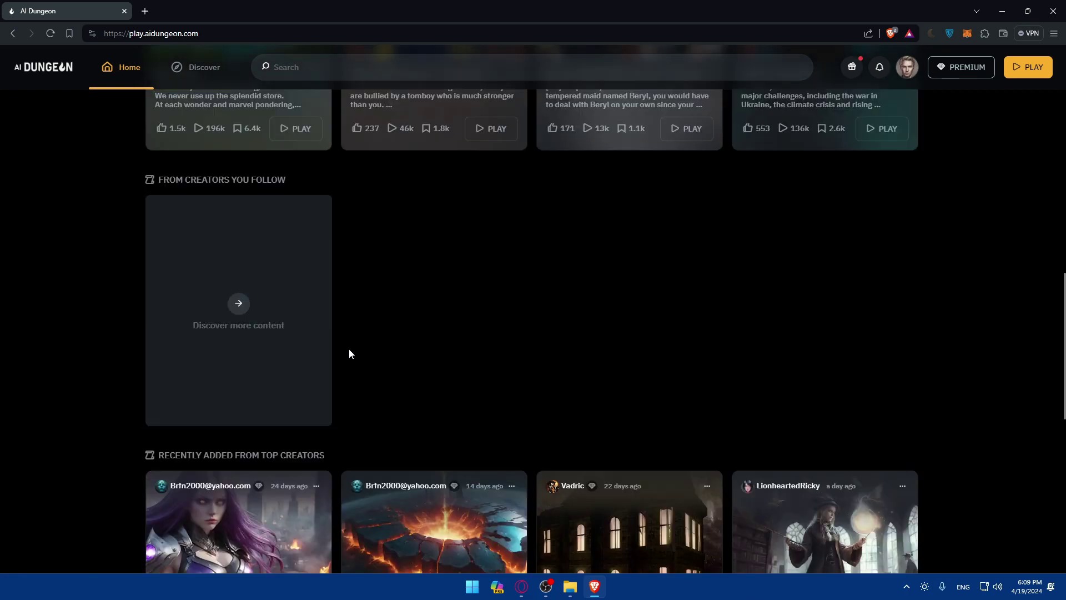
{"action": "scroll", "coordinate": [179, 297], "scroll_direction": "down", "scroll_amount": 3}
{"action": "scroll", "coordinate": [240, 332], "scroll_direction": "up", "scroll_amount": 2}
{"action": "scroll", "coordinate": [240, 332], "scroll_direction": "up", "scroll_amount": 2}
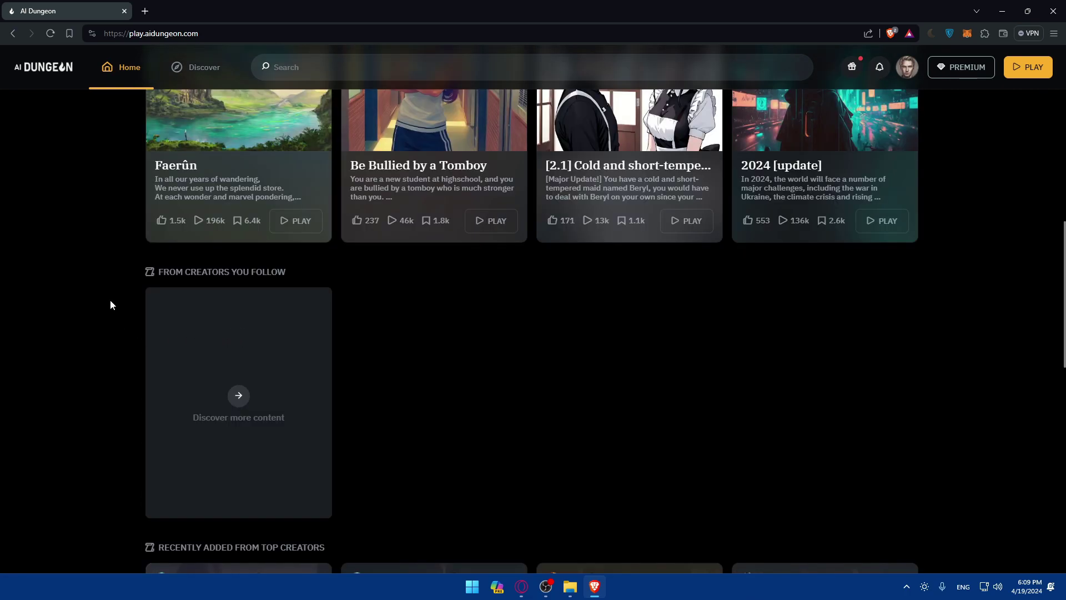
{"action": "scroll", "coordinate": [240, 339], "scroll_direction": "up", "scroll_amount": 8}
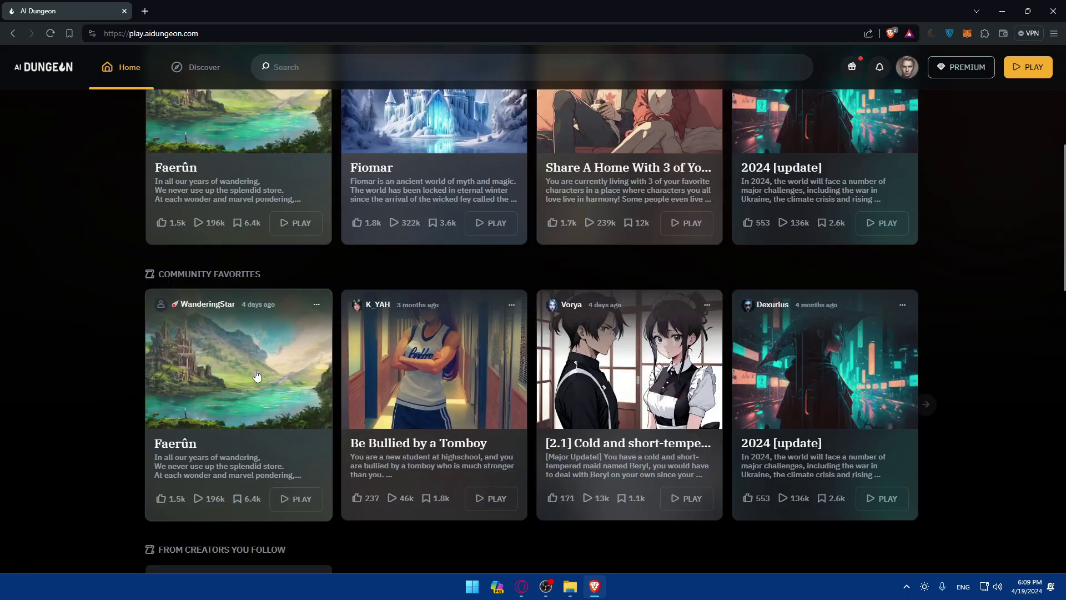
{"action": "scroll", "coordinate": [256, 351], "scroll_direction": "down", "scroll_amount": 2}
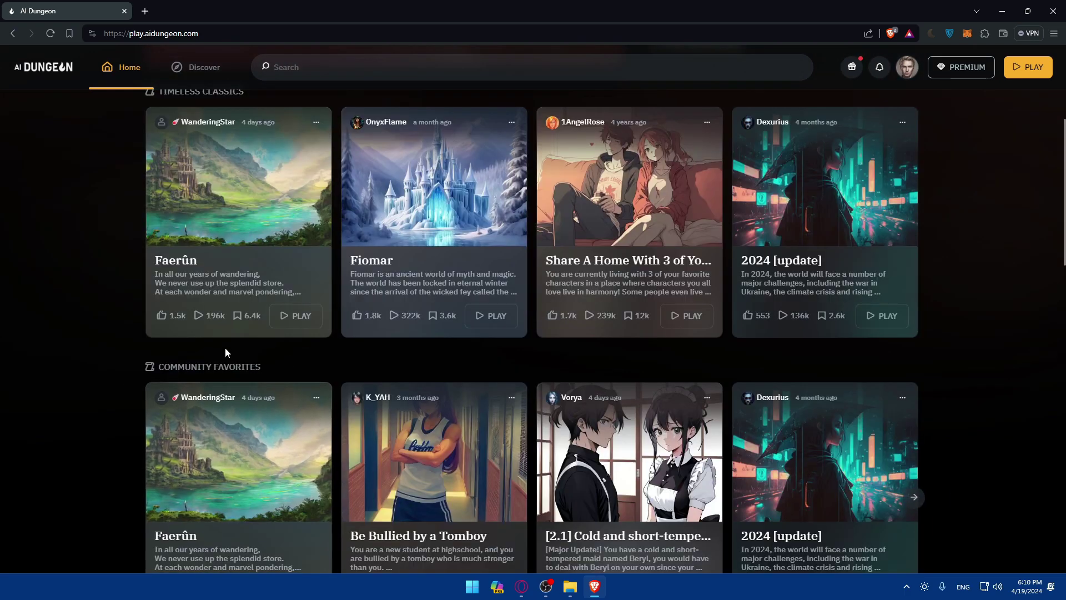
{"action": "scroll", "coordinate": [217, 328], "scroll_direction": "up", "scroll_amount": 4}
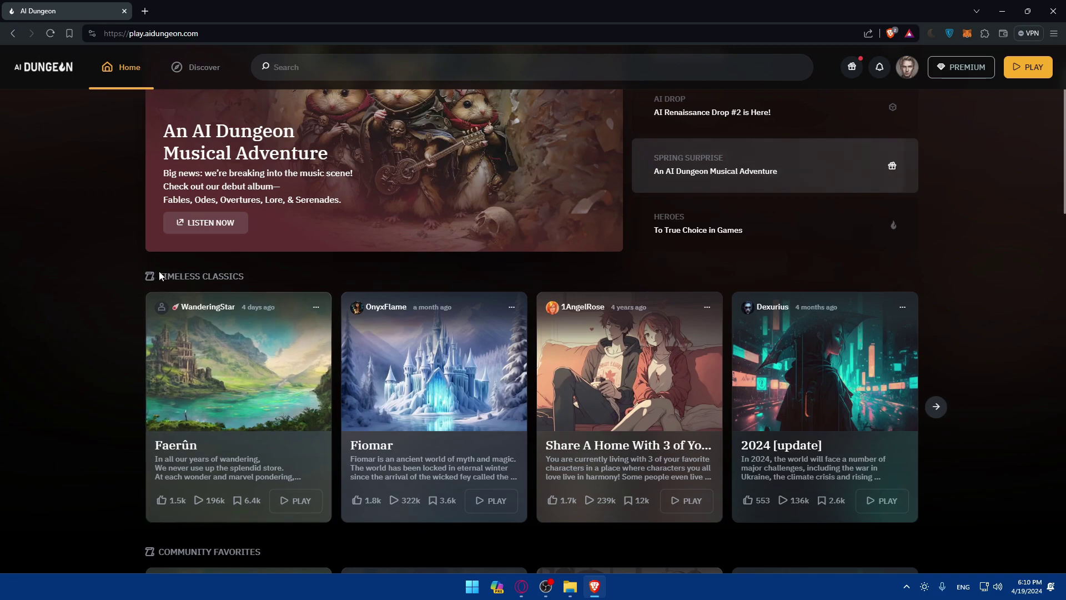
{"action": "scroll", "coordinate": [311, 317], "scroll_direction": "up", "scroll_amount": 2}
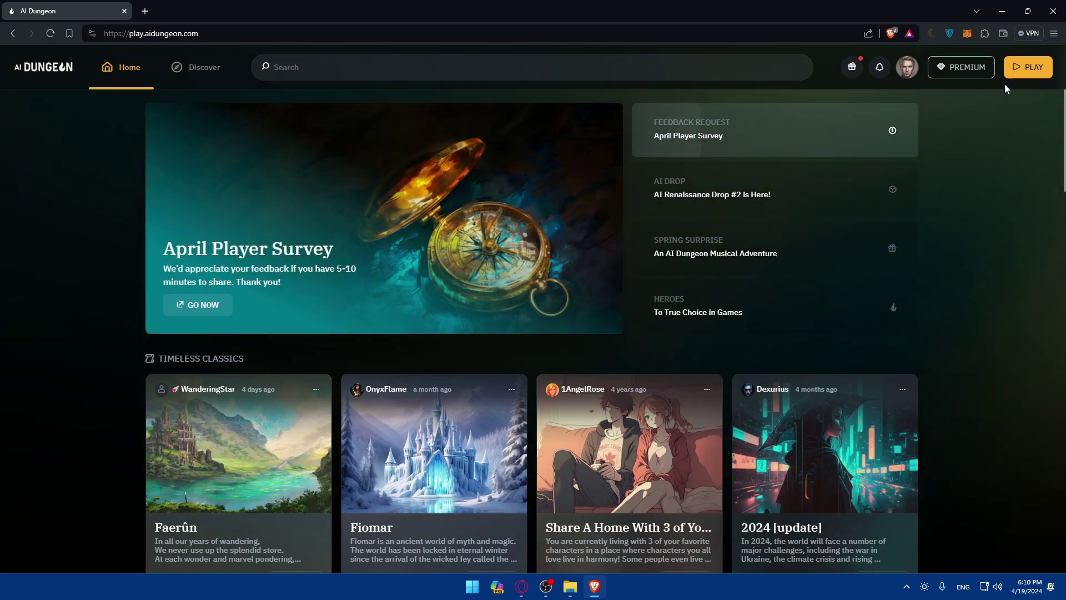
- Open the premium membership page and read the limitations for free users in the comparison table
{"action": "left_click", "coordinate": [956, 69]}
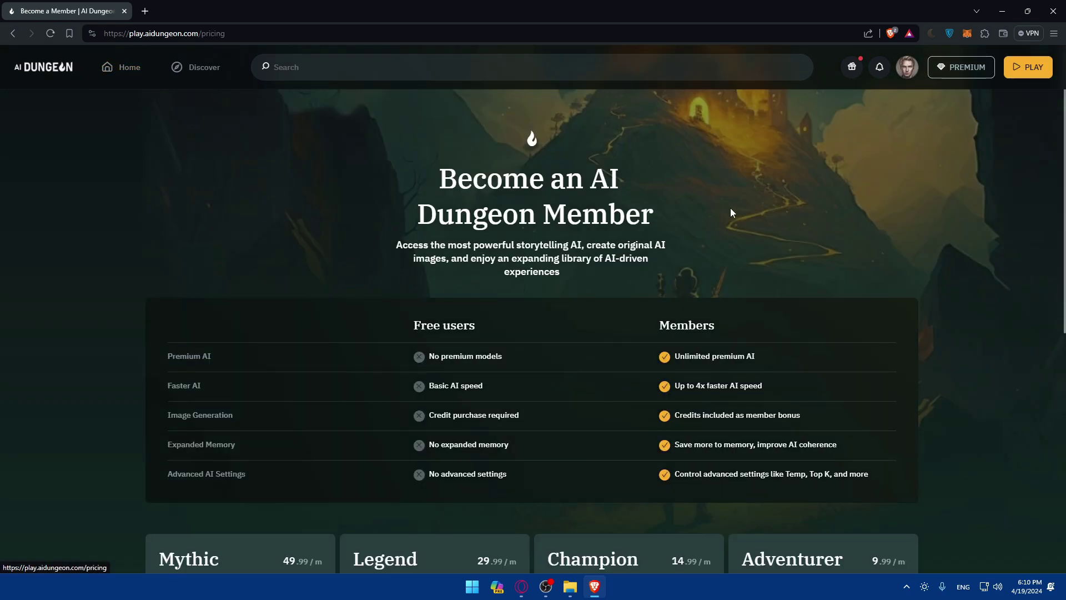
{"action": "scroll", "coordinate": [455, 265], "scroll_direction": "down", "scroll_amount": 2}
{"action": "left_click_drag", "start_coordinate": [411, 233], "coordinate": [510, 238]}
{"action": "left_click_drag", "start_coordinate": [430, 267], "coordinate": [551, 262]}
{"action": "left_click", "coordinate": [517, 271]}
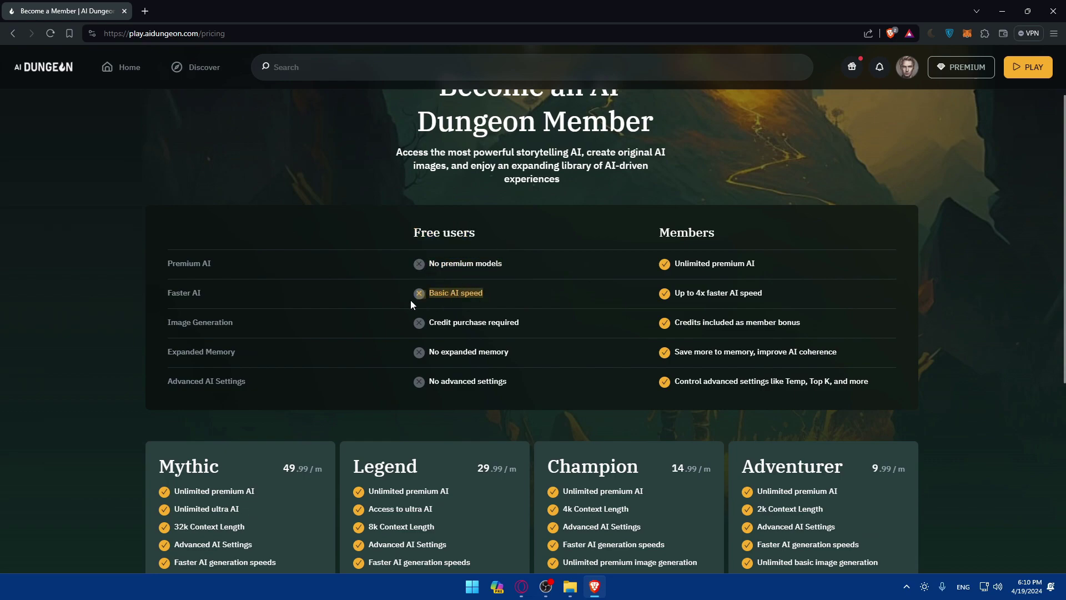
{"action": "triple_click", "coordinate": [530, 322]}
{"action": "left_click", "coordinate": [507, 360]}
{"action": "left_click_drag", "start_coordinate": [517, 355], "coordinate": [411, 362]}
{"action": "left_click_drag", "start_coordinate": [507, 383], "coordinate": [435, 382]}
{"action": "left_click", "coordinate": [432, 383]}
- Read the members' benefits on premium AI, speed, image generation, memory and advanced settings in the comparison table
{"action": "left_click_drag", "start_coordinate": [671, 269], "coordinate": [794, 262]}
{"action": "left_click", "coordinate": [796, 262]}
{"action": "left_click_drag", "start_coordinate": [677, 296], "coordinate": [788, 294]}
{"action": "left_click", "coordinate": [788, 295]}
{"action": "left_click_drag", "start_coordinate": [677, 325], "coordinate": [838, 328]}
{"action": "left_click", "coordinate": [837, 324]}
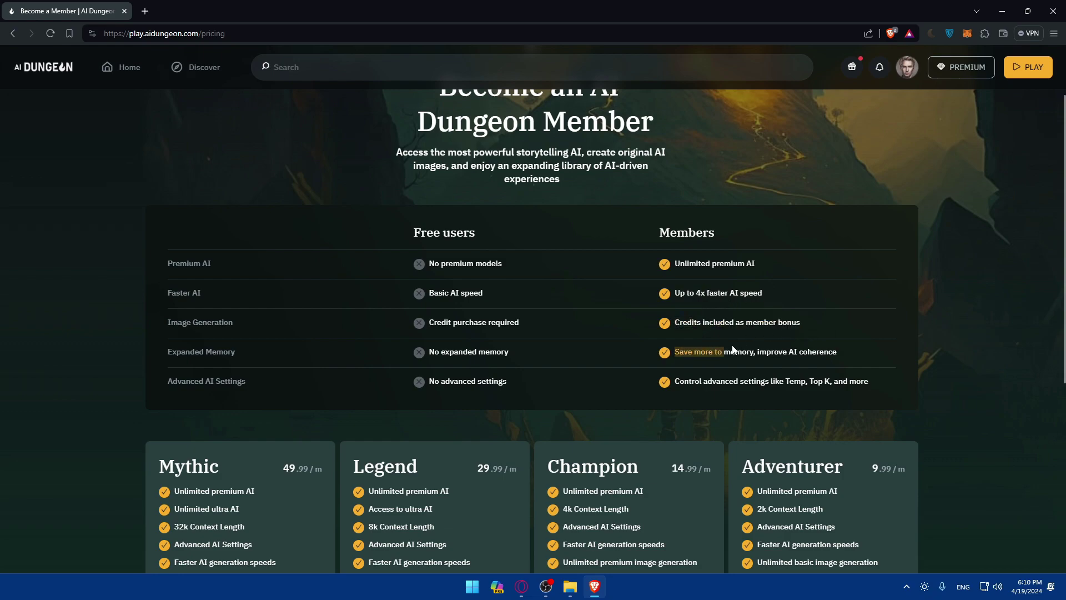
{"action": "left_click_drag", "start_coordinate": [738, 349], "coordinate": [851, 348]}
{"action": "left_click", "coordinate": [851, 347]}
{"action": "left_click_drag", "start_coordinate": [679, 384], "coordinate": [779, 384]}
{"action": "left_click", "coordinate": [789, 385]}
- Review the Mythic, Legend, Champion and Adventurer plans and examine their complete membership details alongside the Free plan
{"action": "scroll", "coordinate": [805, 386], "scroll_direction": "down", "scroll_amount": 3}
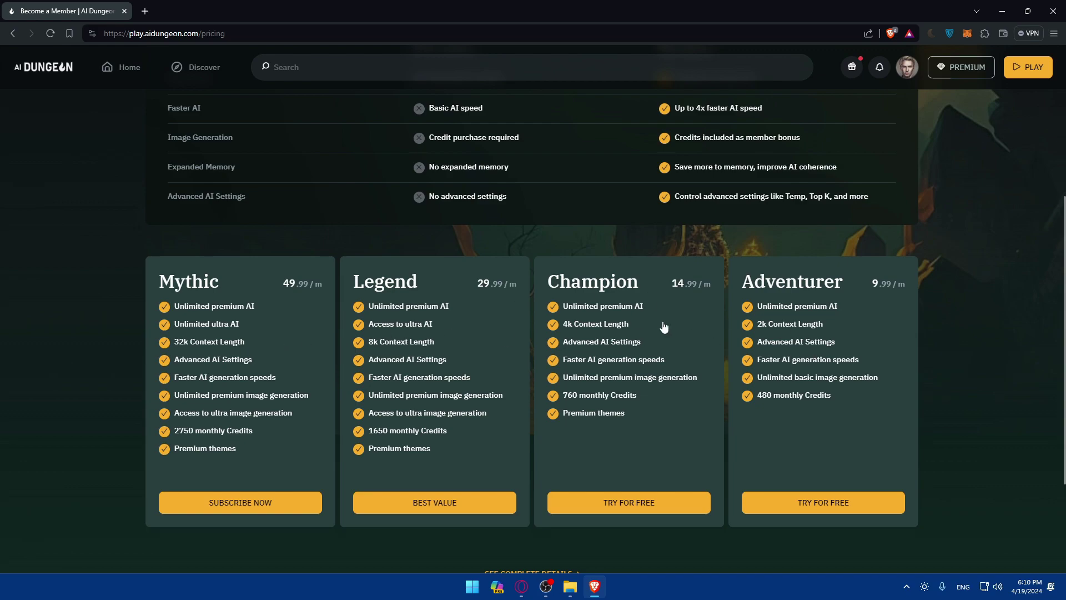
{"action": "scroll", "coordinate": [642, 414], "scroll_direction": "down", "scroll_amount": 2}
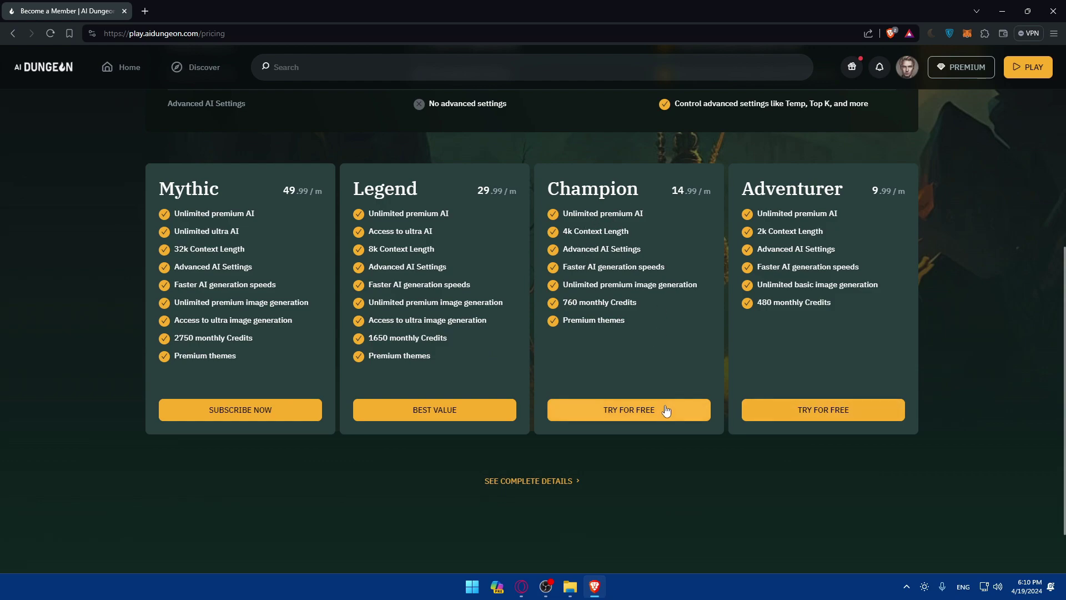
{"action": "left_click", "coordinate": [555, 481]}
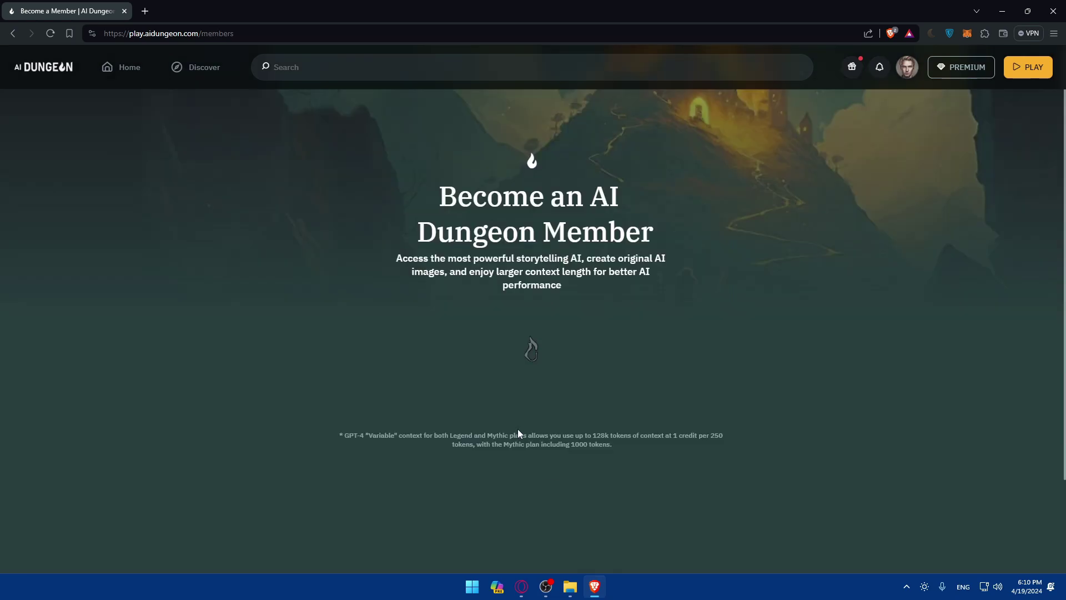
{"action": "scroll", "coordinate": [546, 327], "scroll_direction": "down", "scroll_amount": 2}
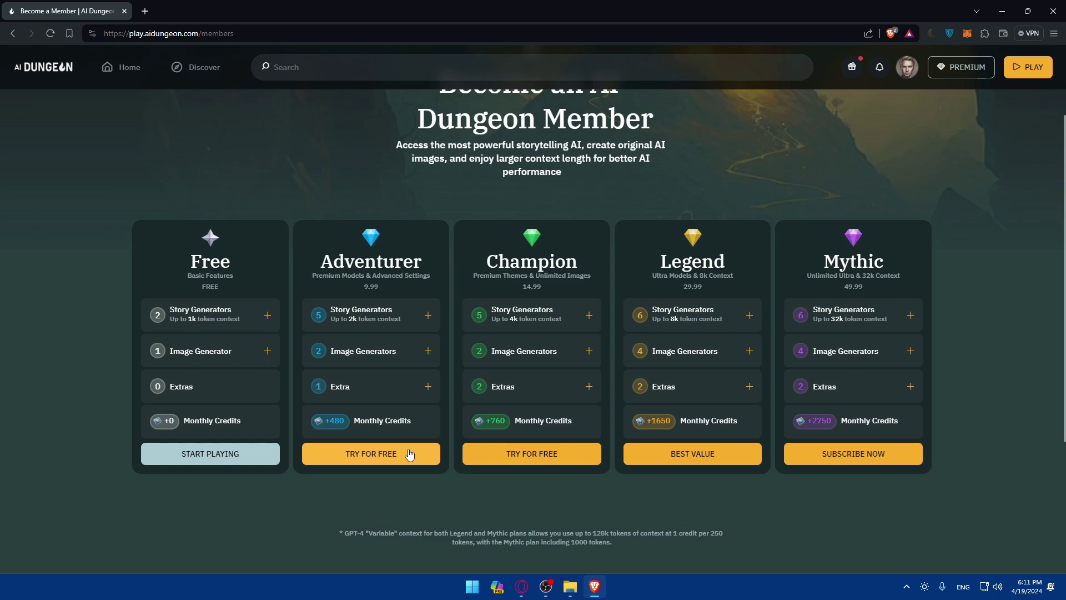
{"action": "scroll", "coordinate": [491, 424], "scroll_direction": "down", "scroll_amount": 4}
{"action": "scroll", "coordinate": [491, 425], "scroll_direction": "up", "scroll_amount": 5}
{"action": "scroll", "coordinate": [493, 428], "scroll_direction": "down", "scroll_amount": 1}
{"action": "scroll", "coordinate": [493, 429], "scroll_direction": "up", "scroll_amount": 2}
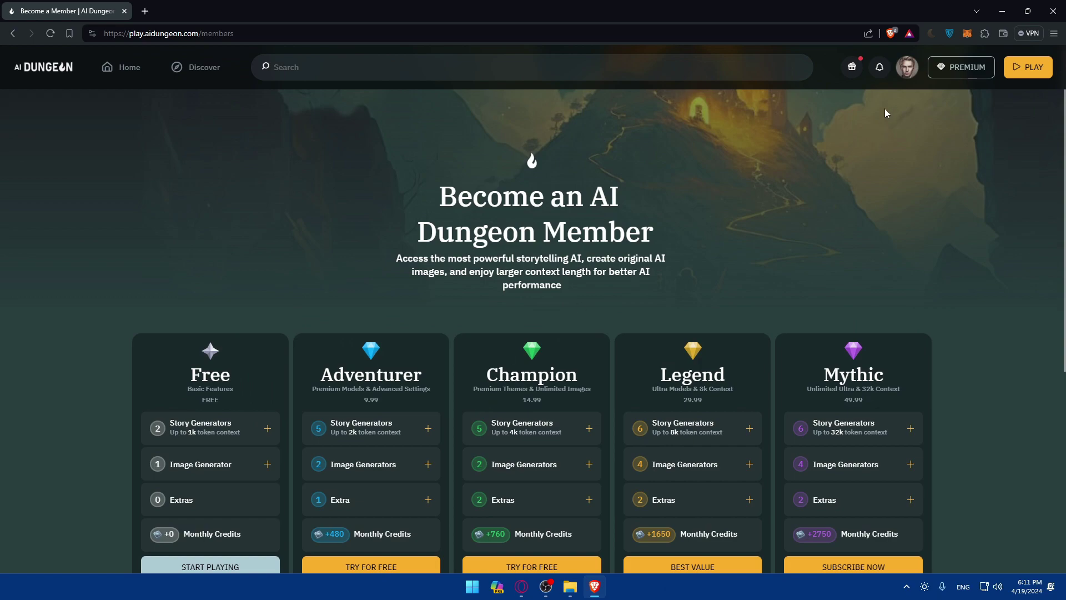
- Check the account's profile menu and return to the AI Dungeon home page
{"action": "left_click", "coordinate": [904, 71]}
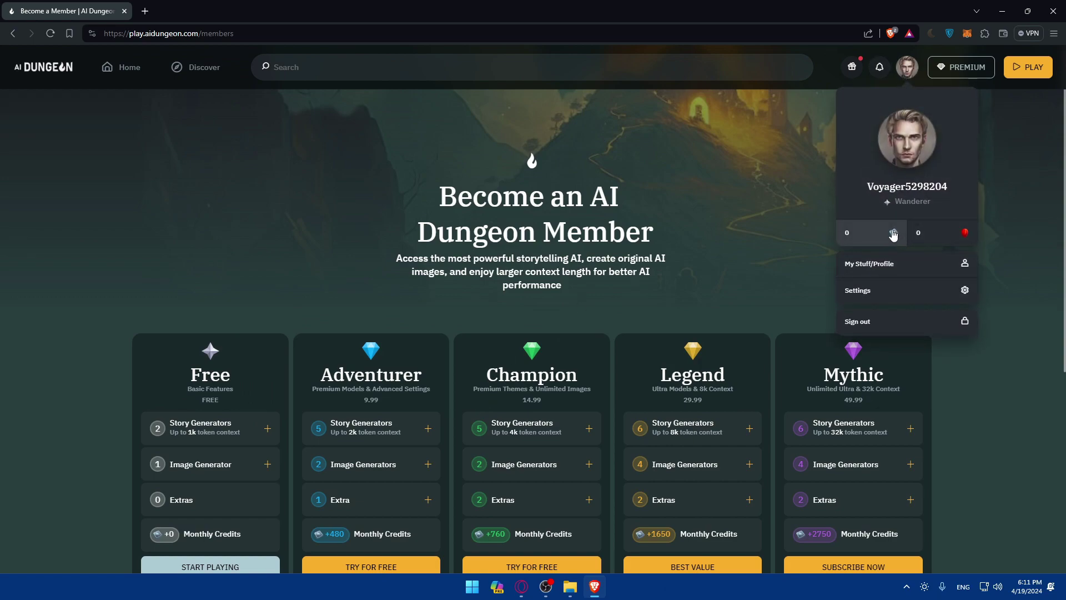
{"action": "left_click", "coordinate": [53, 67]}
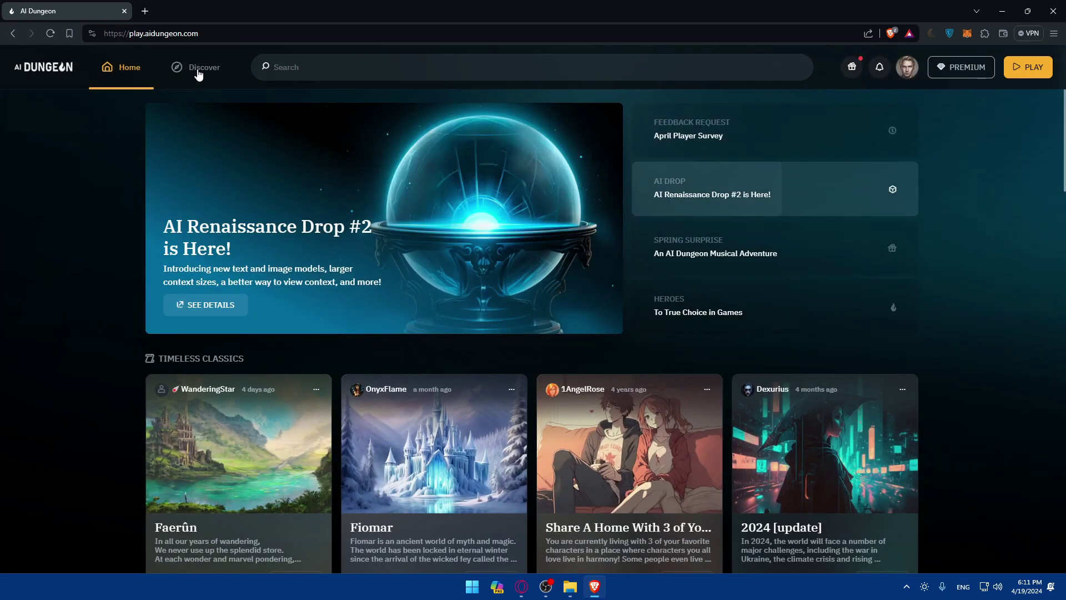
- Open the Discover page and view its playable scenarios and readable adventures, ending on the playable ones
{"action": "left_click", "coordinate": [198, 73]}
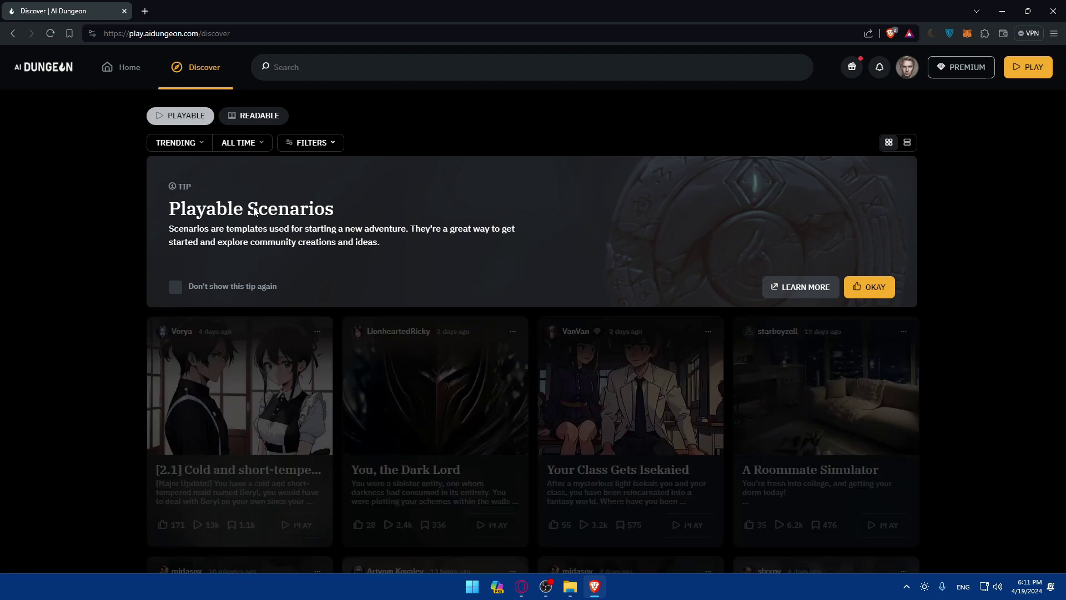
{"action": "scroll", "coordinate": [247, 220], "scroll_direction": "down", "scroll_amount": 3}
{"action": "scroll", "coordinate": [246, 225], "scroll_direction": "up", "scroll_amount": 3}
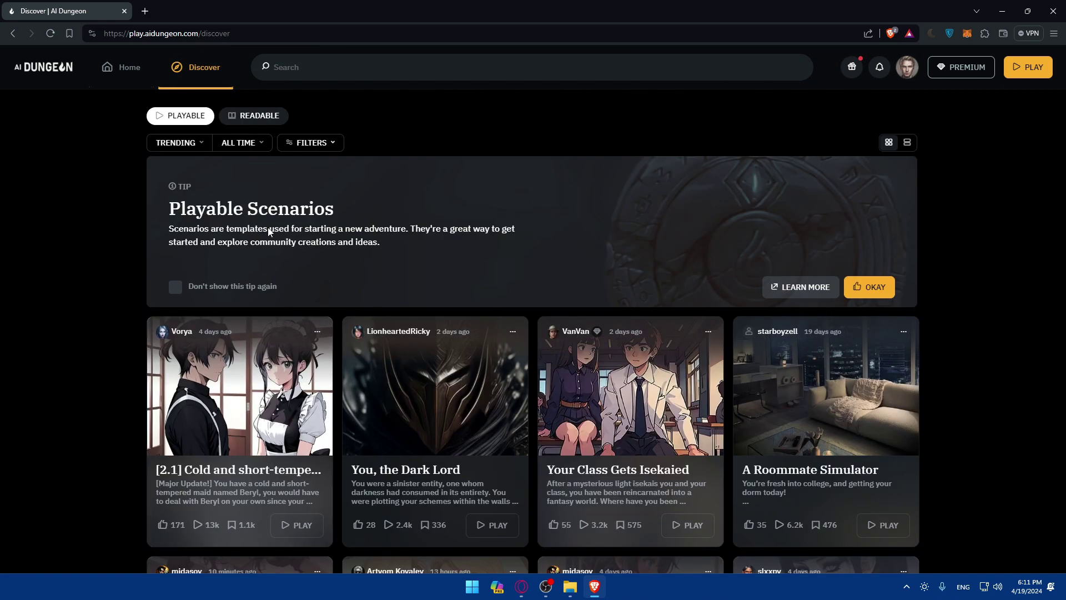
{"action": "left_click", "coordinate": [249, 118]}
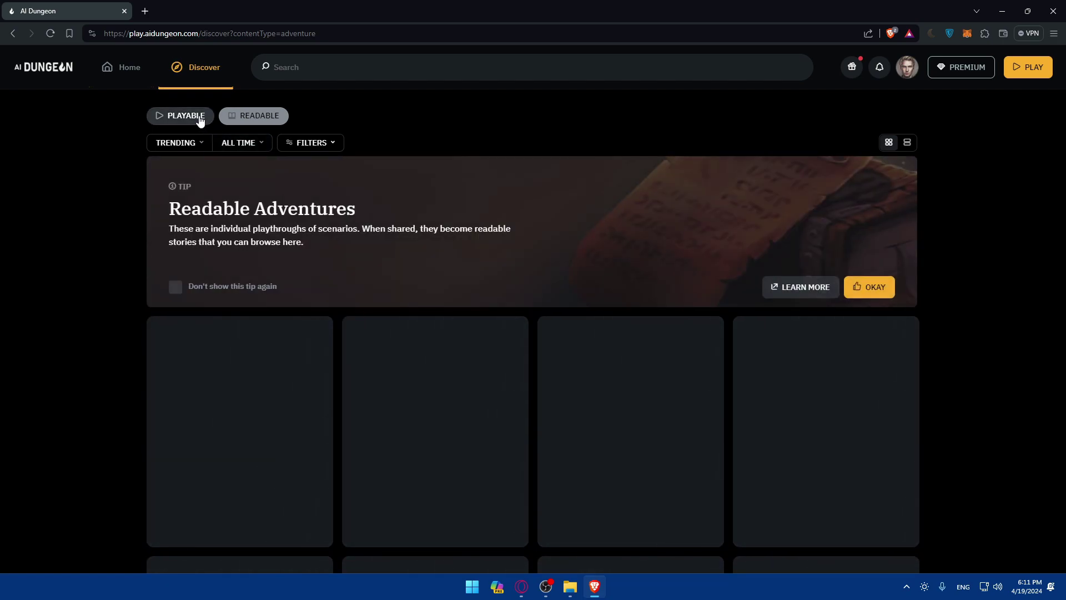
{"action": "left_click", "coordinate": [188, 117]}
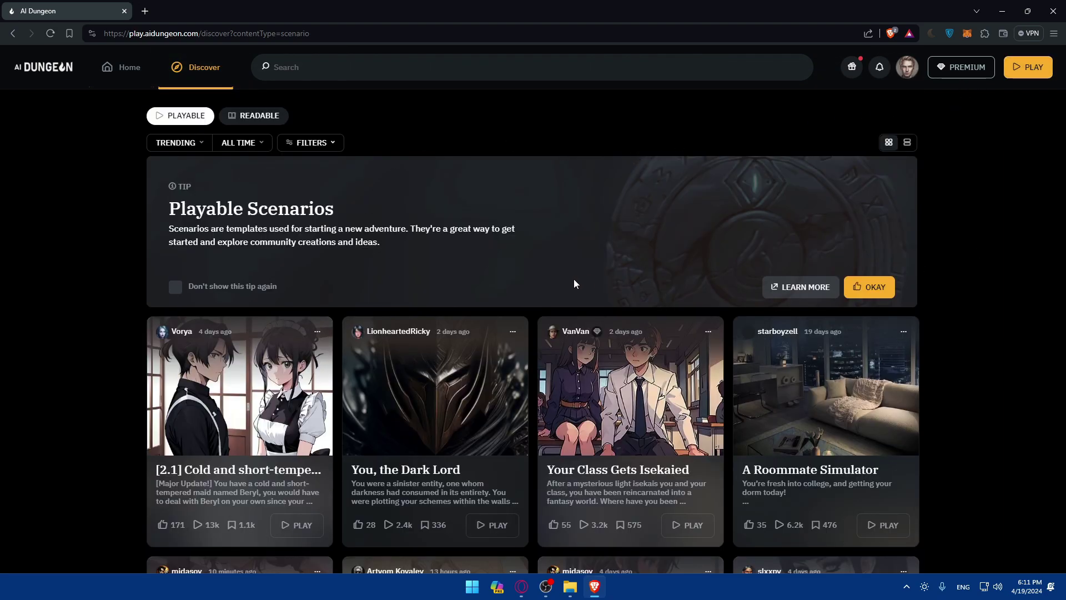
{"action": "left_click", "coordinate": [1027, 69]}
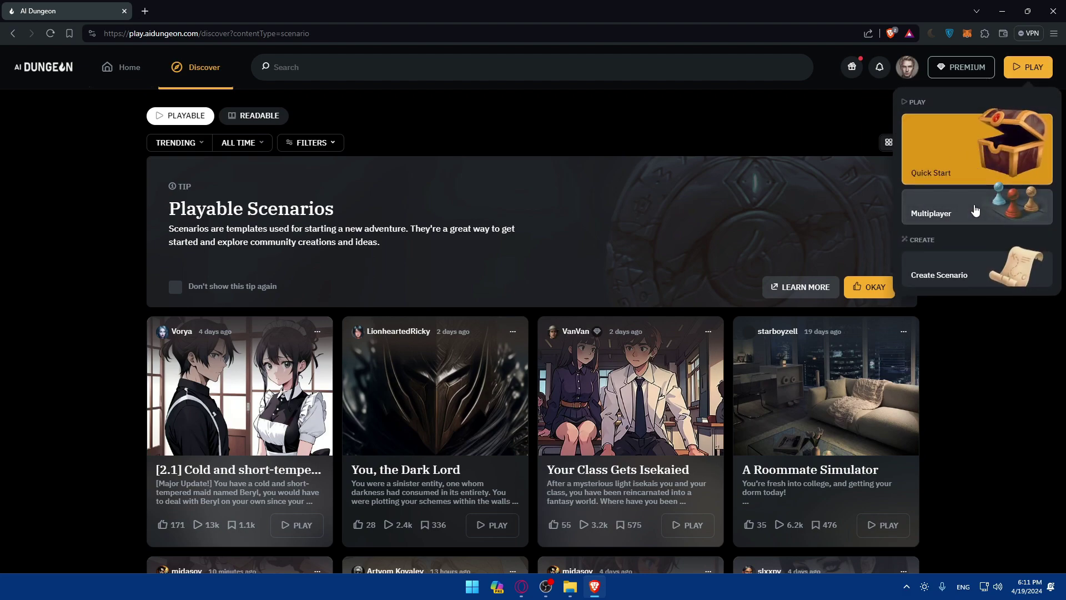
{"action": "left_click", "coordinate": [969, 272]}
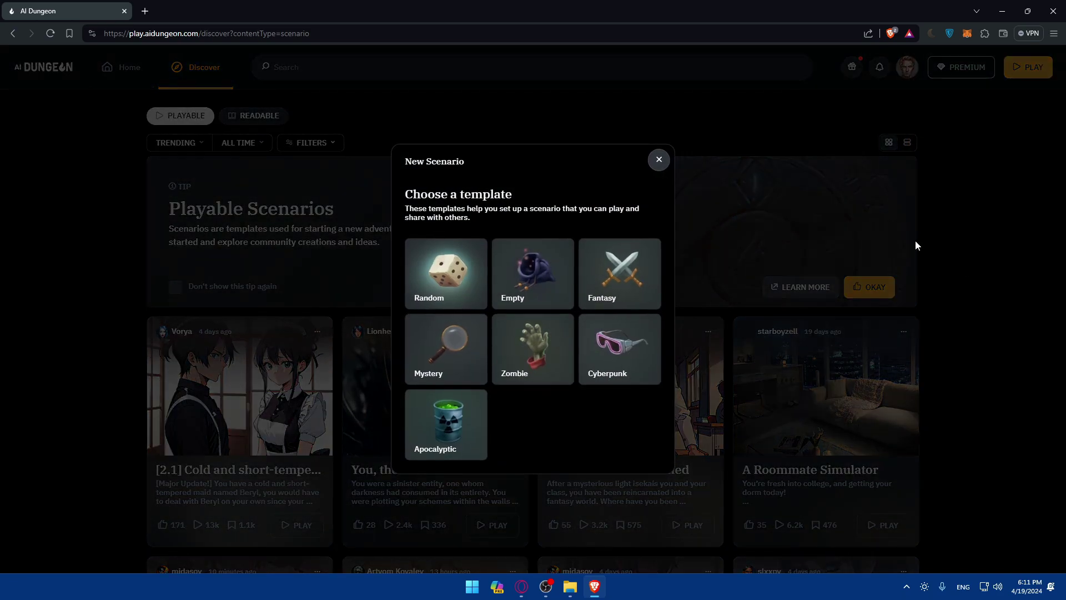
{"action": "left_click", "coordinate": [659, 159]}
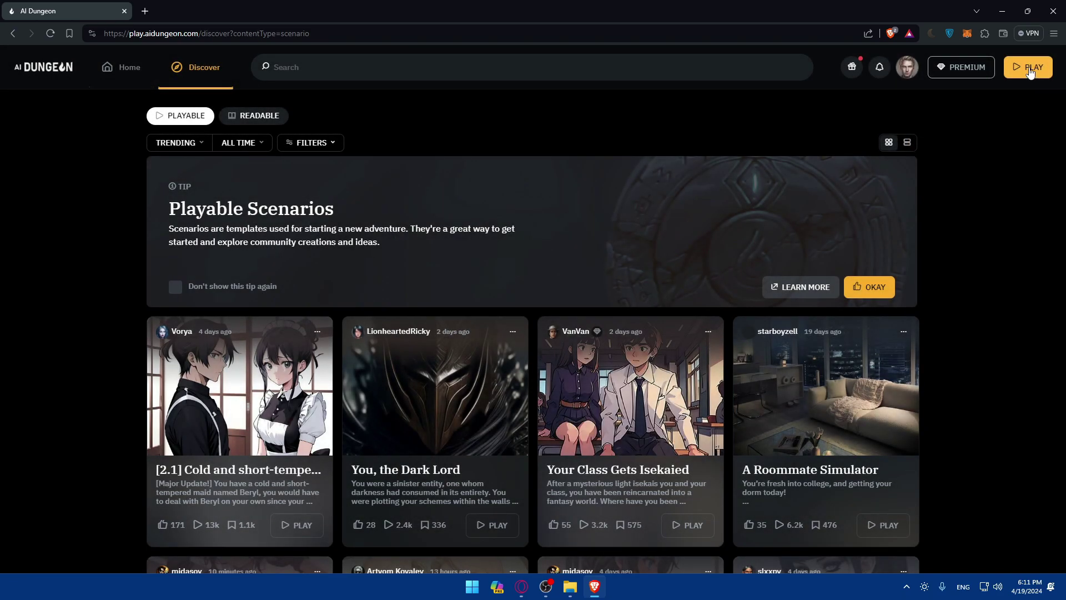
- Start creating a new scenario, read the template introduction and choose the Zombie template
{"action": "left_click", "coordinate": [1030, 72]}
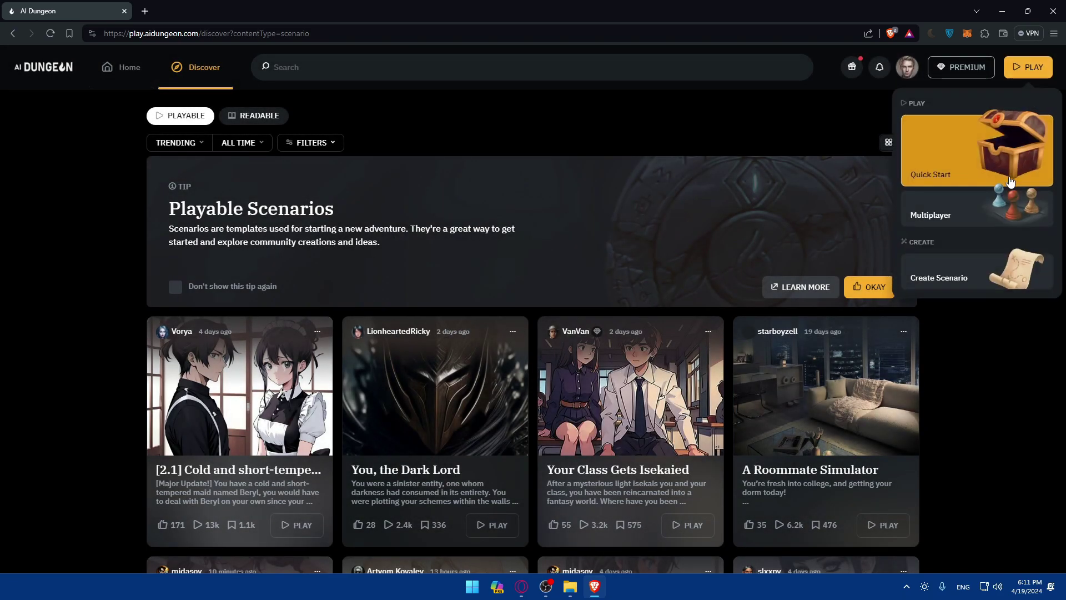
{"action": "left_click", "coordinate": [969, 276]}
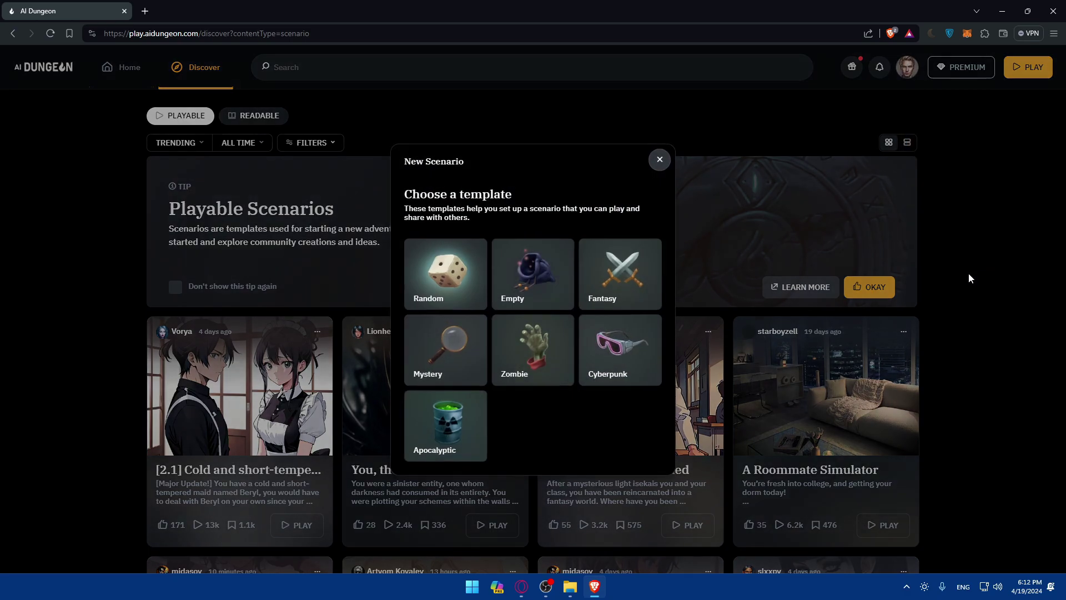
{"action": "left_click_drag", "start_coordinate": [405, 195], "coordinate": [523, 192]}
{"action": "left_click", "coordinate": [523, 192]}
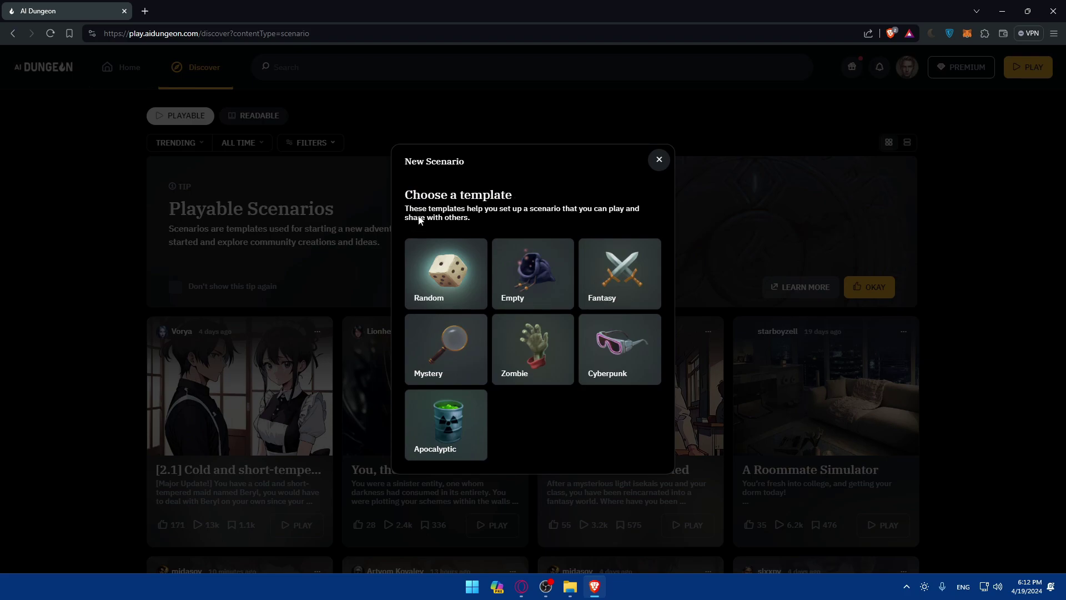
{"action": "left_click_drag", "start_coordinate": [408, 208], "coordinate": [533, 212]}
{"action": "left_click", "coordinate": [512, 217]}
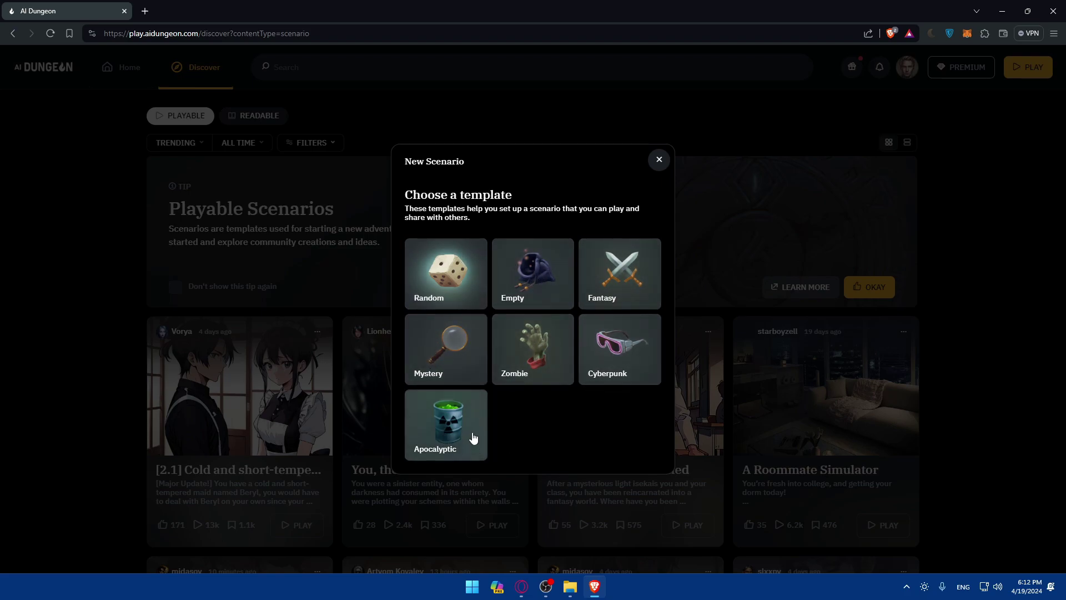
{"action": "left_click", "coordinate": [536, 332]}
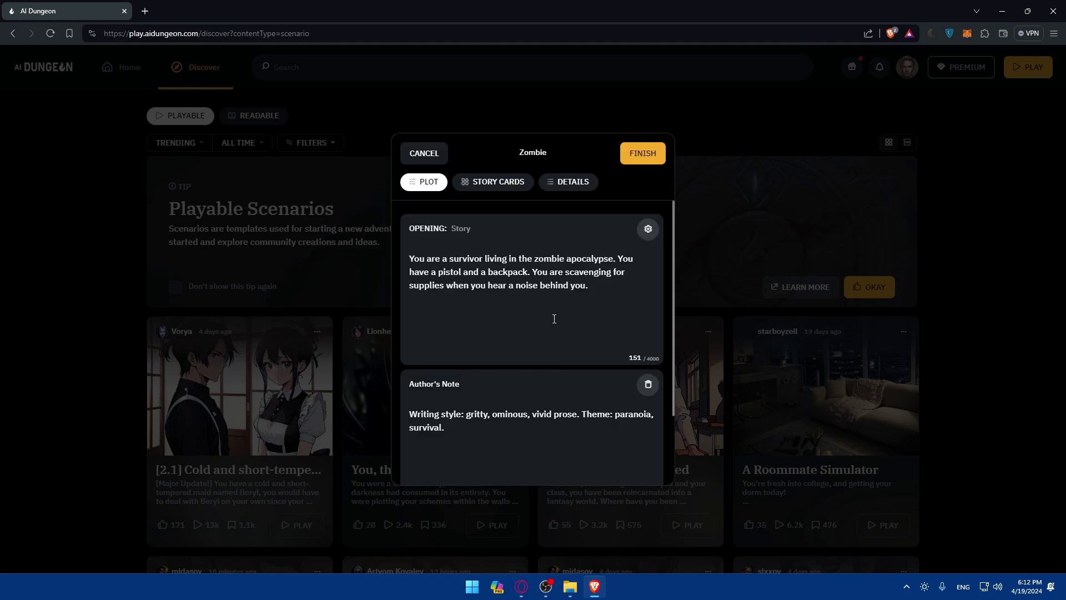
- Review the Zombie plot and its available opening types, keeping Story as the opening
{"action": "triple_click", "coordinate": [609, 299]}
{"action": "left_click", "coordinate": [604, 304]}
{"action": "scroll", "coordinate": [605, 305], "scroll_direction": "down", "scroll_amount": 2}
{"action": "scroll", "coordinate": [603, 301], "scroll_direction": "up", "scroll_amount": 2}
{"action": "scroll", "coordinate": [599, 302], "scroll_direction": "down", "scroll_amount": 2}
{"action": "scroll", "coordinate": [600, 308], "scroll_direction": "up", "scroll_amount": 2}
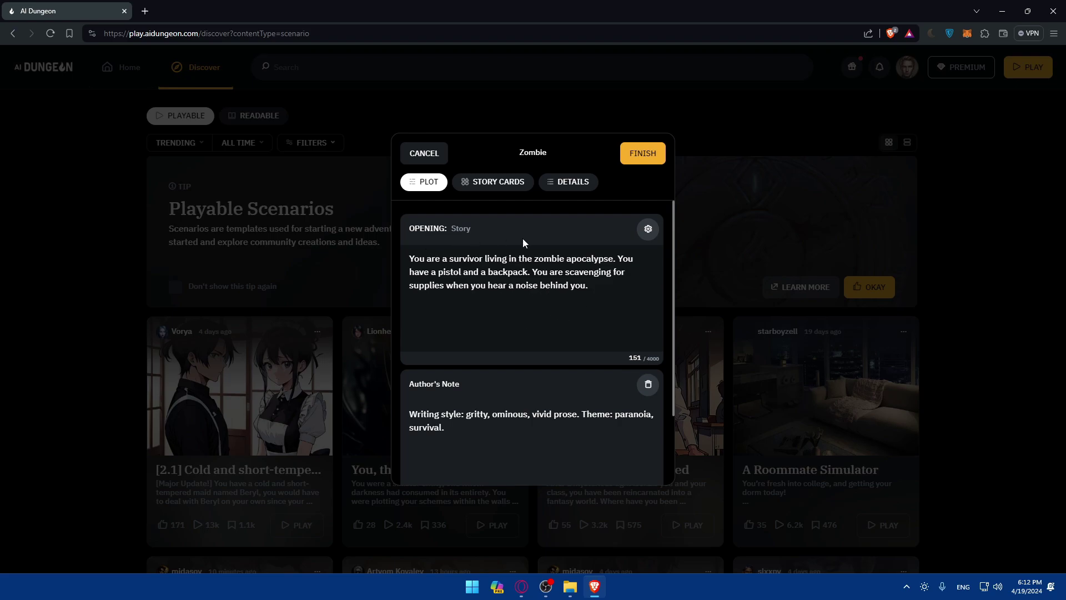
{"action": "left_click", "coordinate": [647, 229]}
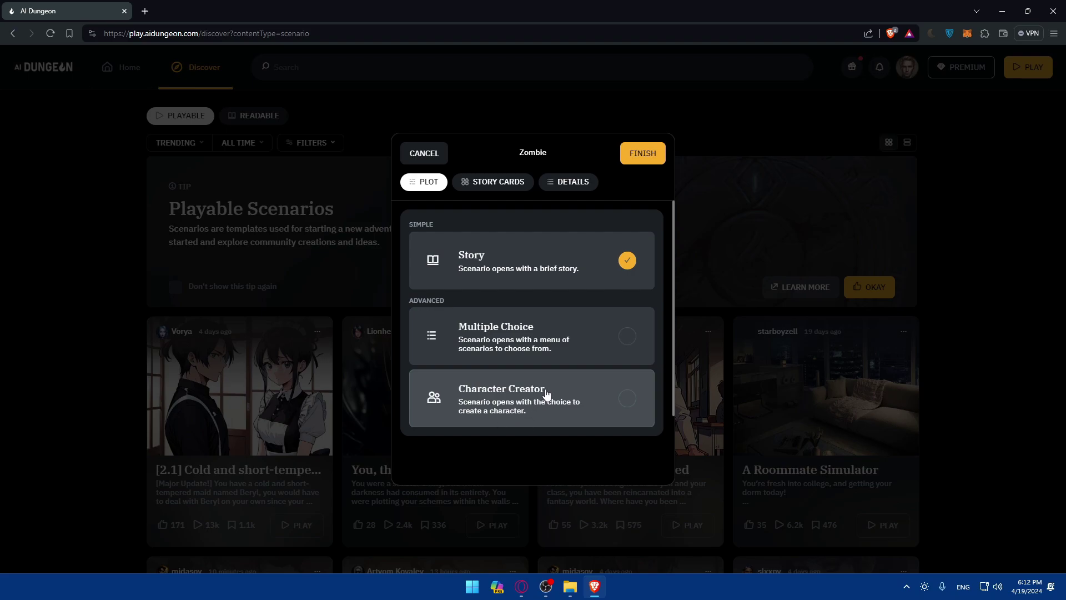
{"action": "left_click", "coordinate": [577, 259]}
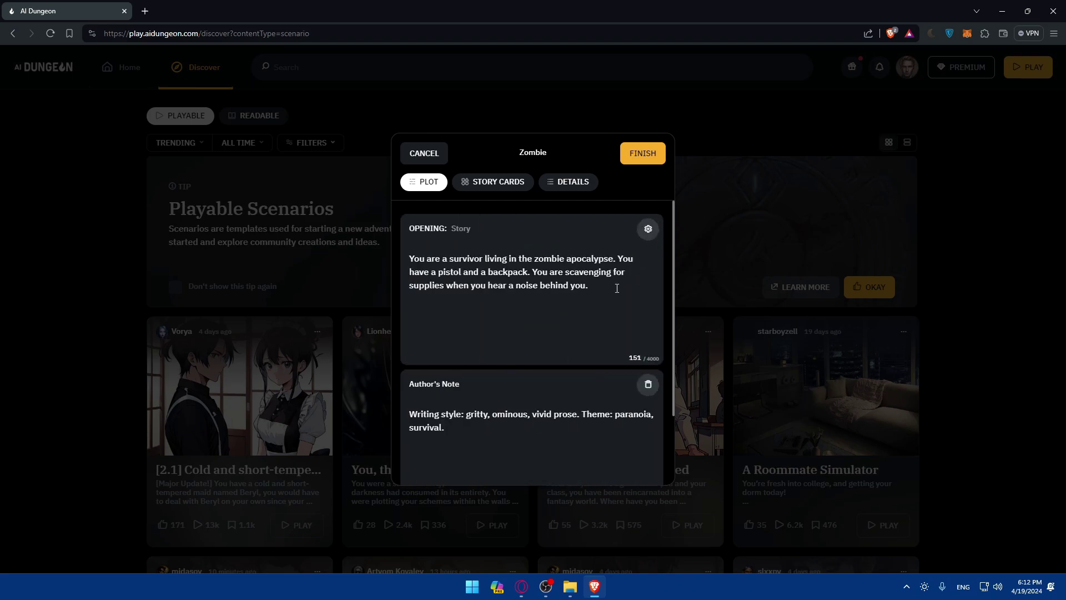
- Read the opening text and author's note, and check which plot components can be added
{"action": "left_click_drag", "start_coordinate": [624, 290], "coordinate": [380, 257]}
{"action": "left_click", "coordinate": [508, 288]}
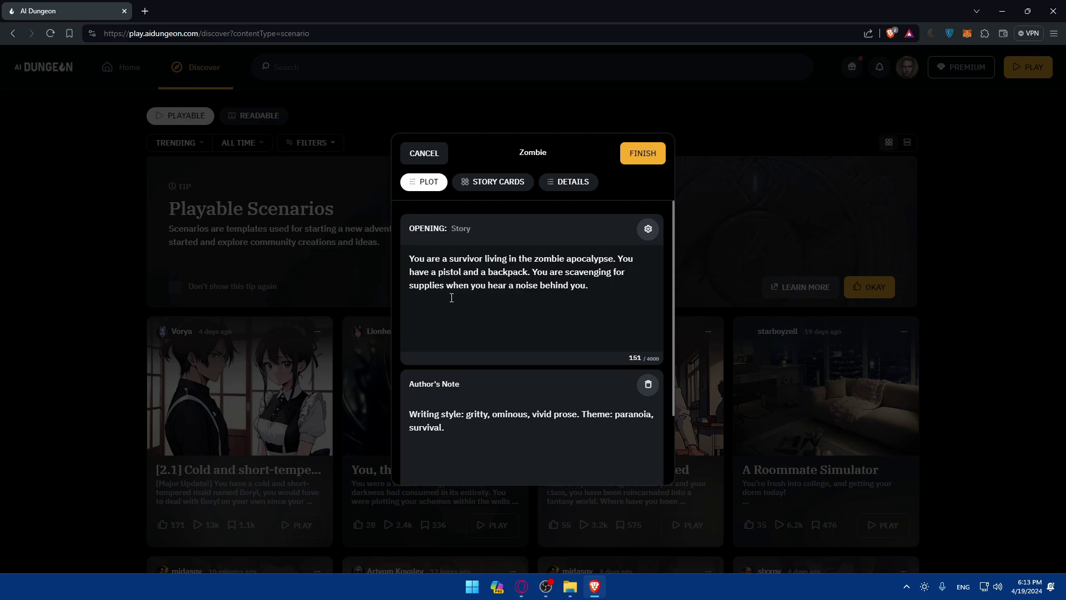
{"action": "scroll", "coordinate": [503, 290], "scroll_direction": "down", "scroll_amount": 2}
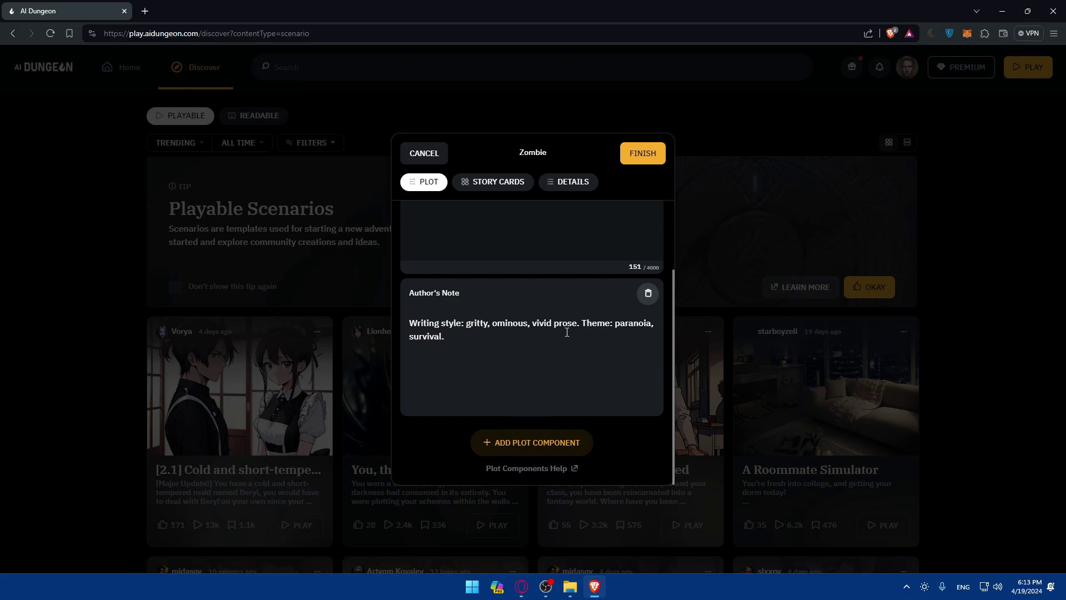
{"action": "left_click", "coordinate": [536, 444]}
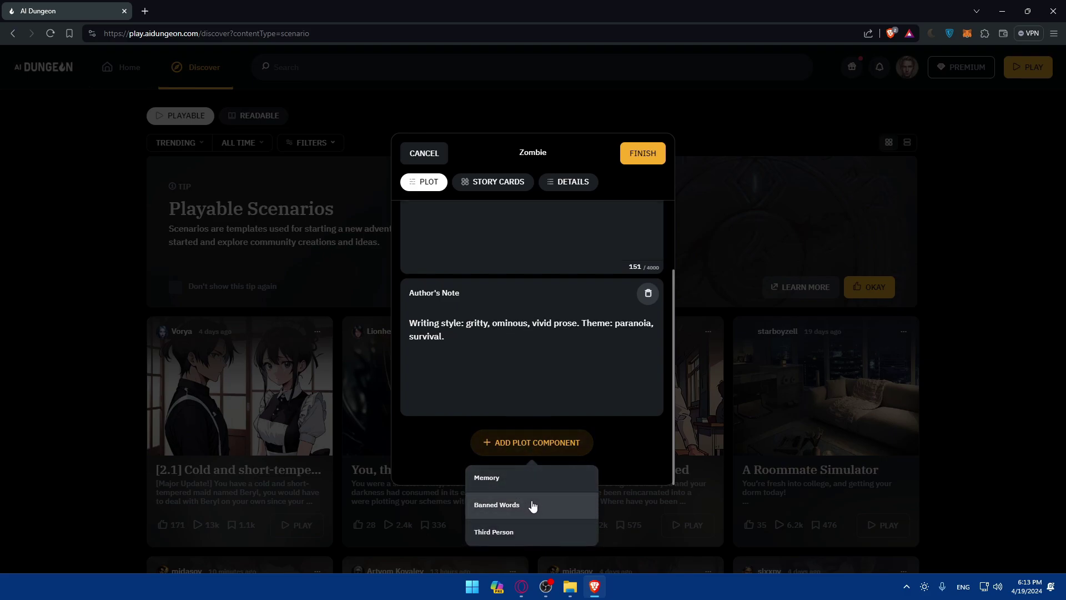
{"action": "left_click", "coordinate": [428, 433]}
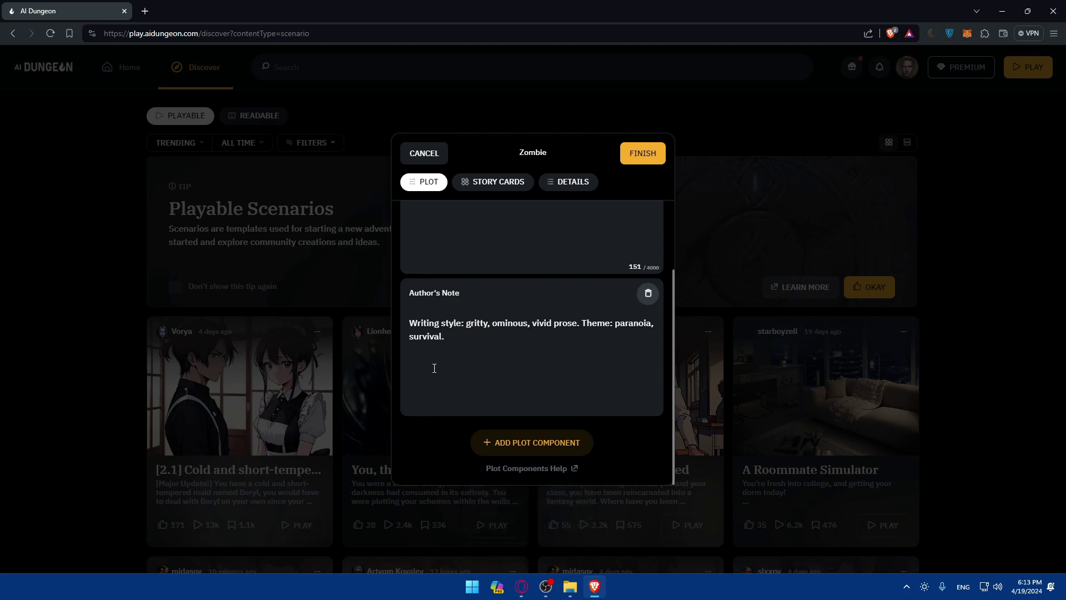
{"action": "scroll", "coordinate": [459, 350], "scroll_direction": "up", "scroll_amount": 3}
- Check the story card types and the Auto-generate option for a Class card without creating a card
{"action": "left_click", "coordinate": [496, 187]}
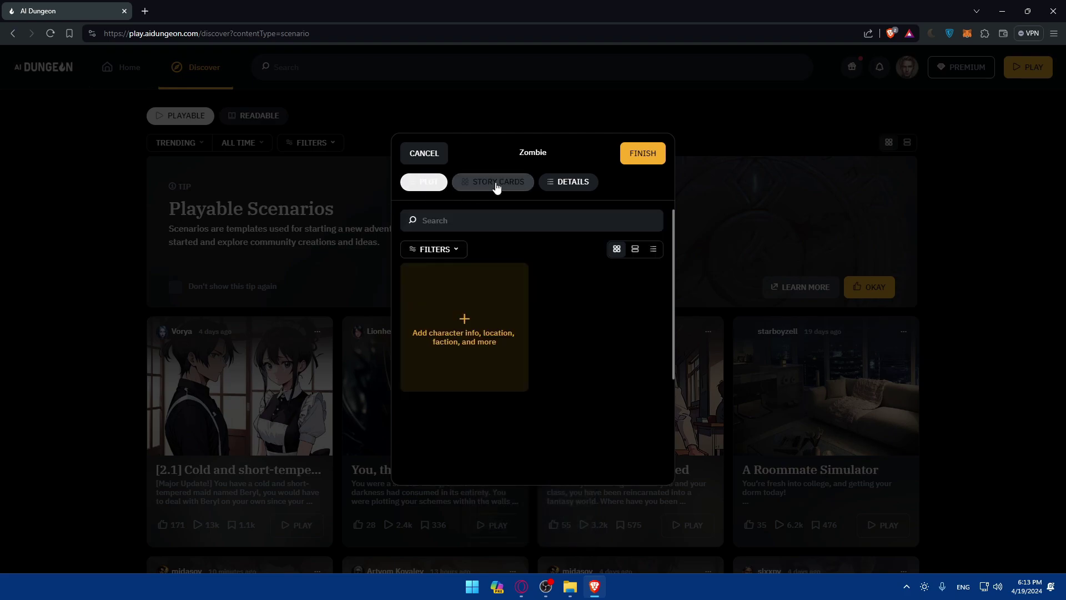
{"action": "left_click", "coordinate": [472, 311]}
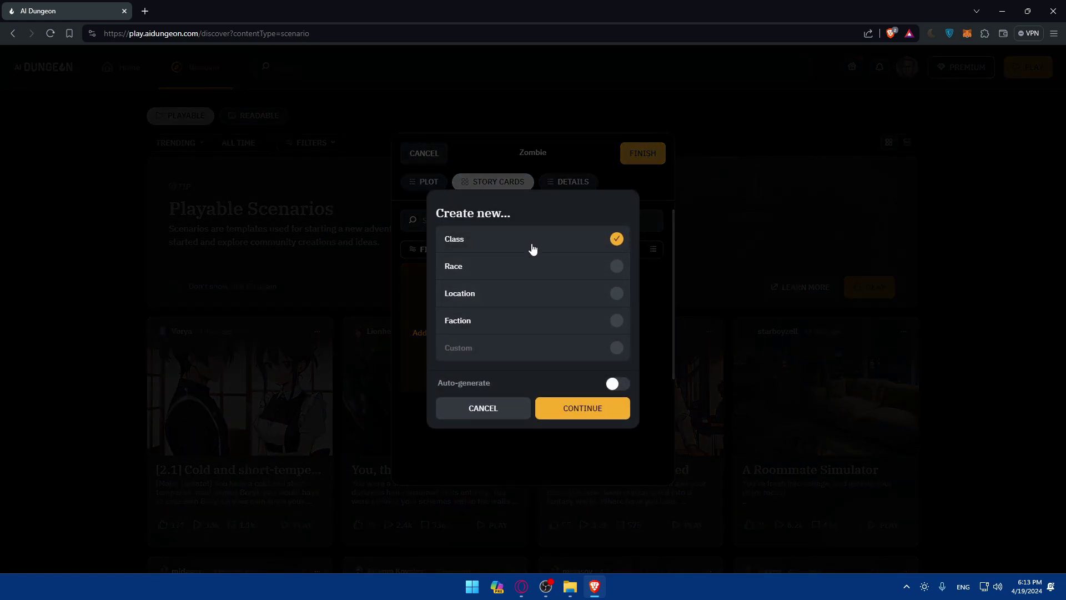
{"action": "left_click", "coordinate": [614, 383]}
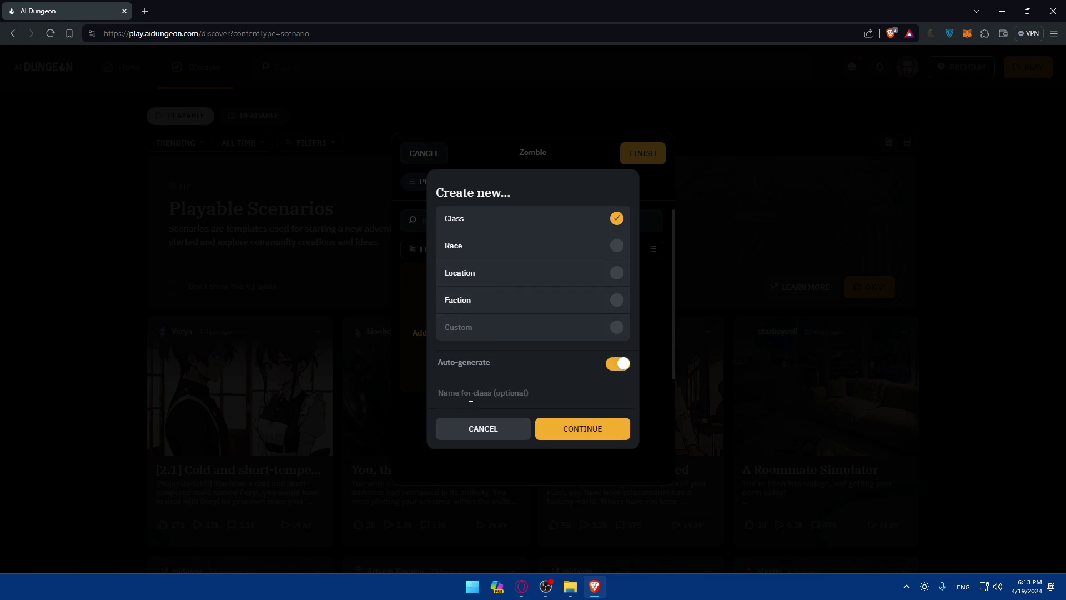
{"action": "left_click", "coordinate": [482, 428]}
- View the Zombie scenario's details and its cover image library, keeping the current image
{"action": "left_click", "coordinate": [565, 182]}
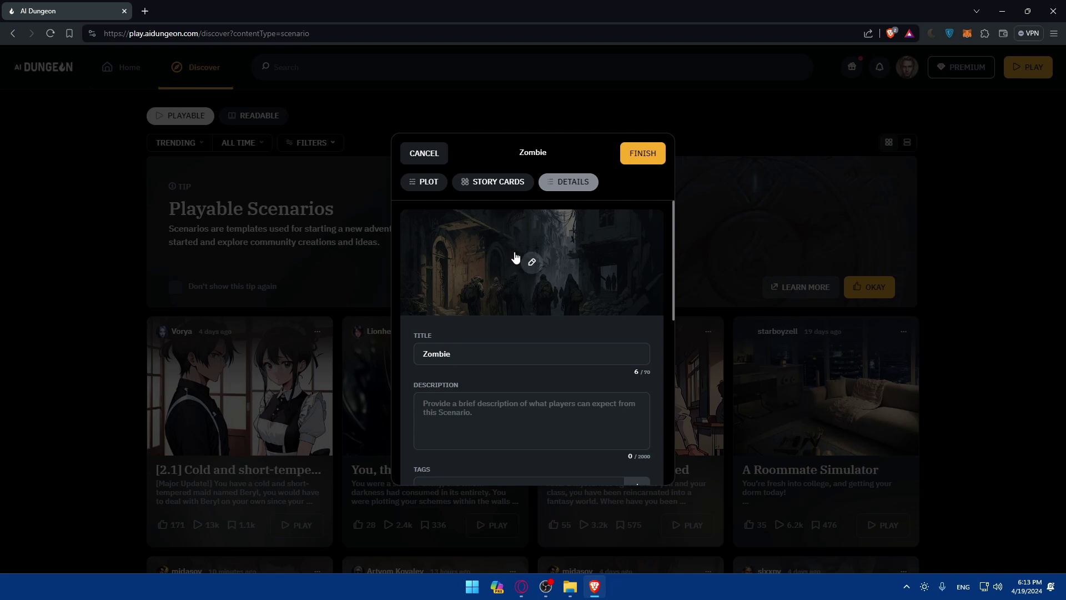
{"action": "left_click", "coordinate": [530, 261]}
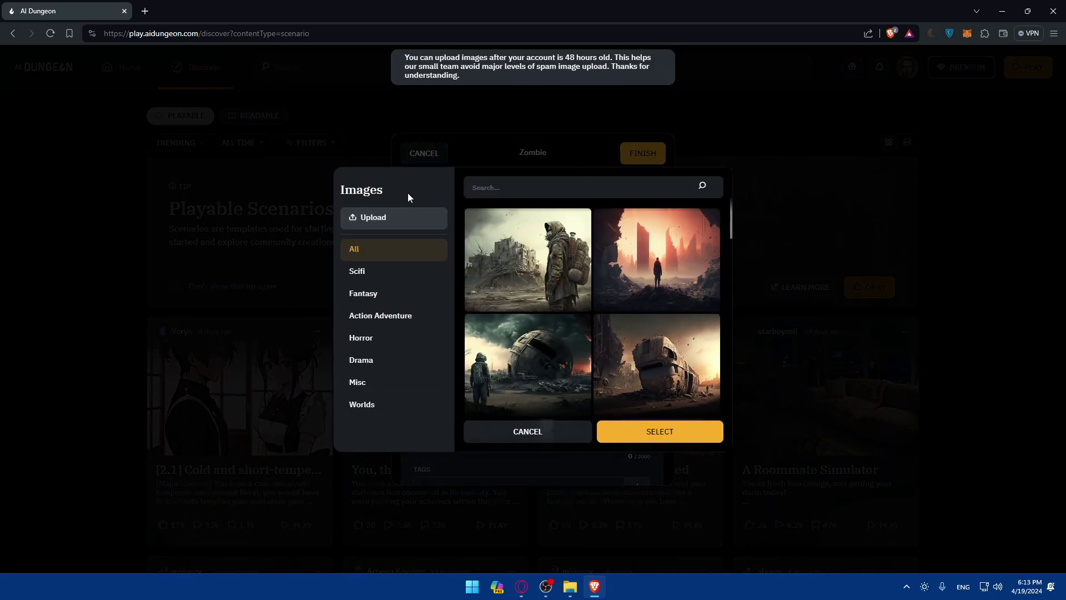
{"action": "left_click", "coordinate": [560, 431]}
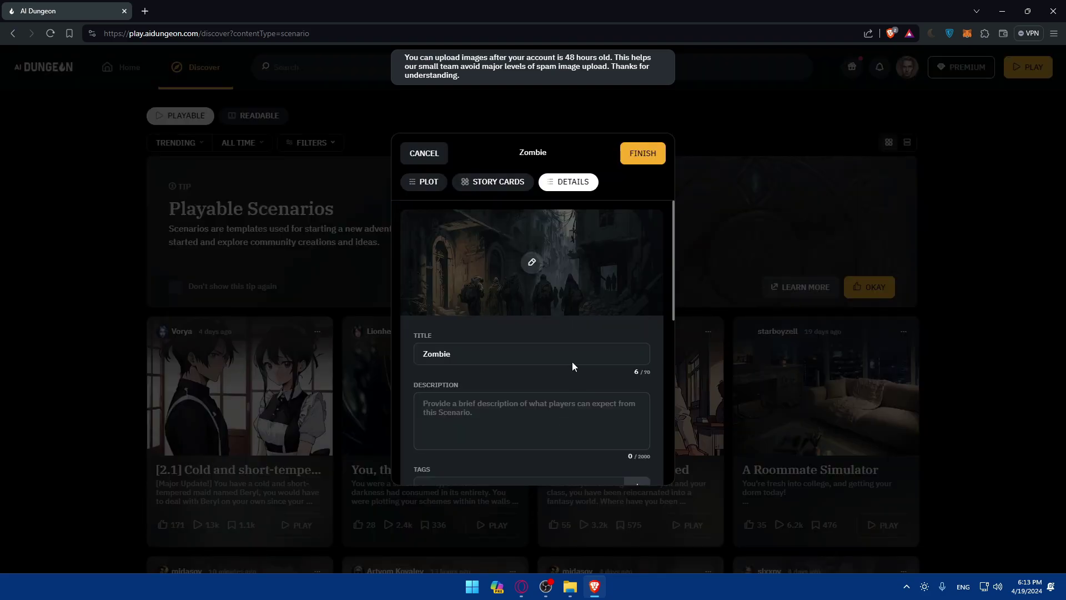
- Examine the scenario's description, tags, visibility choices, NSFW setting, scripting and story card management options
{"action": "scroll", "coordinate": [532, 333], "scroll_direction": "down", "scroll_amount": 2}
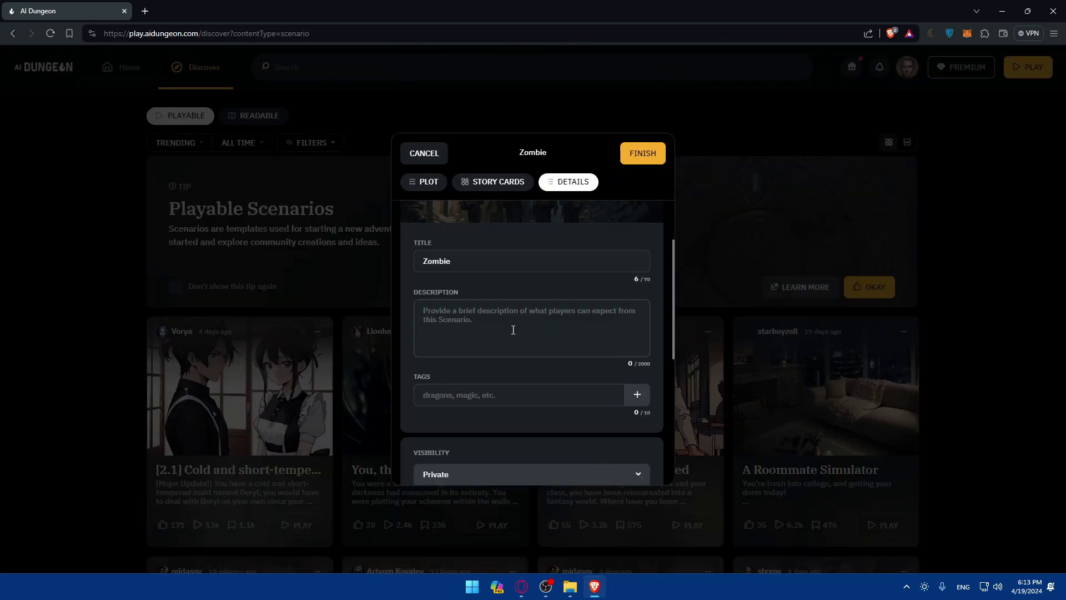
{"action": "scroll", "coordinate": [528, 342], "scroll_direction": "down", "scroll_amount": 2}
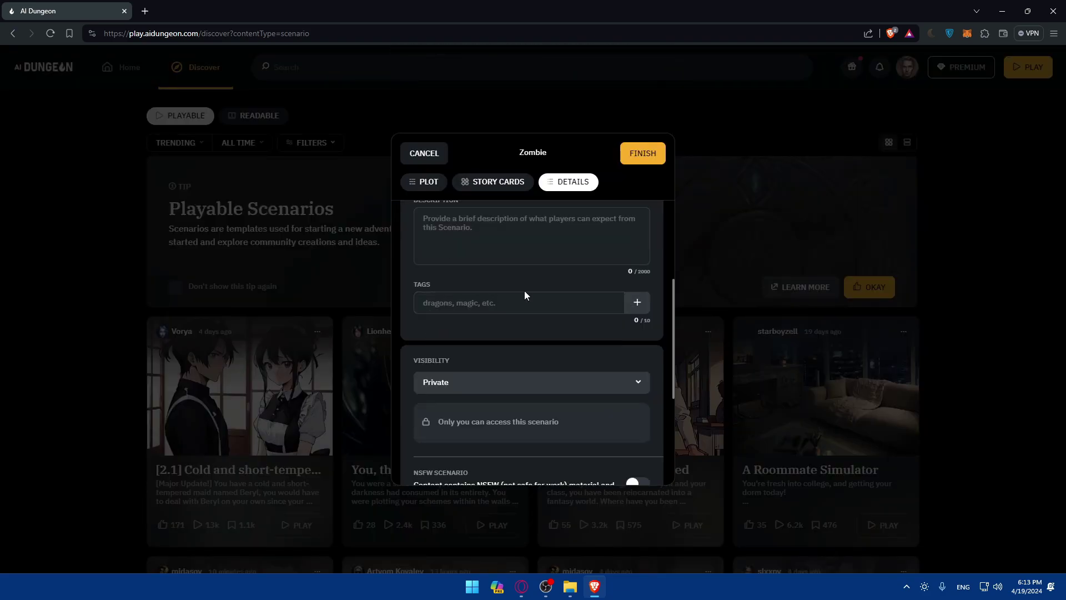
{"action": "scroll", "coordinate": [500, 300], "scroll_direction": "down", "scroll_amount": 2}
{"action": "left_click", "coordinate": [478, 297]}
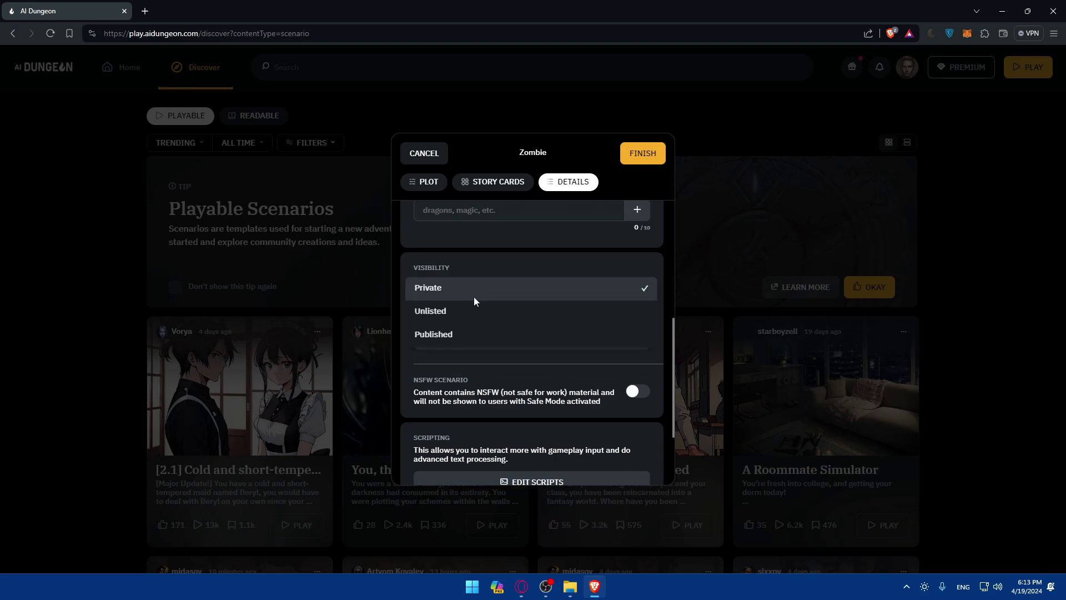
{"action": "left_click", "coordinate": [475, 245]}
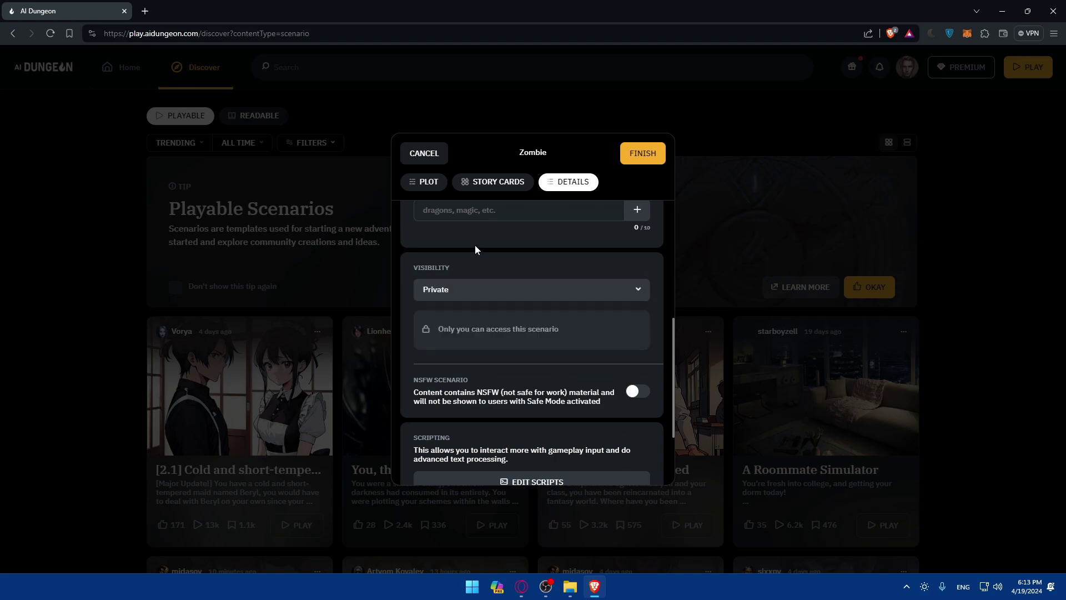
{"action": "scroll", "coordinate": [467, 250], "scroll_direction": "down", "scroll_amount": 2}
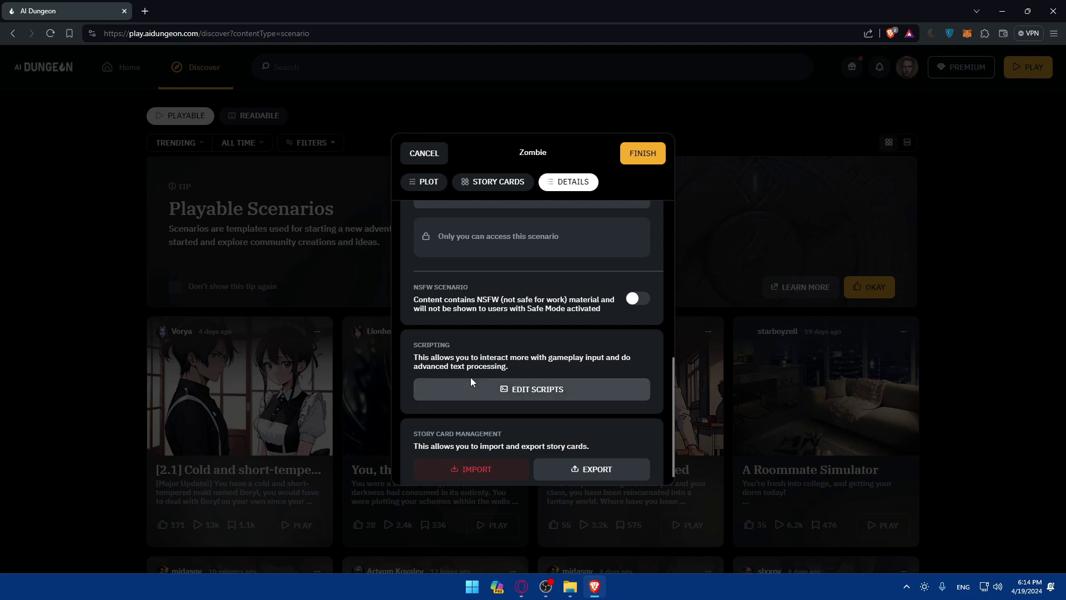
{"action": "scroll", "coordinate": [539, 351], "scroll_direction": "down", "scroll_amount": 1}
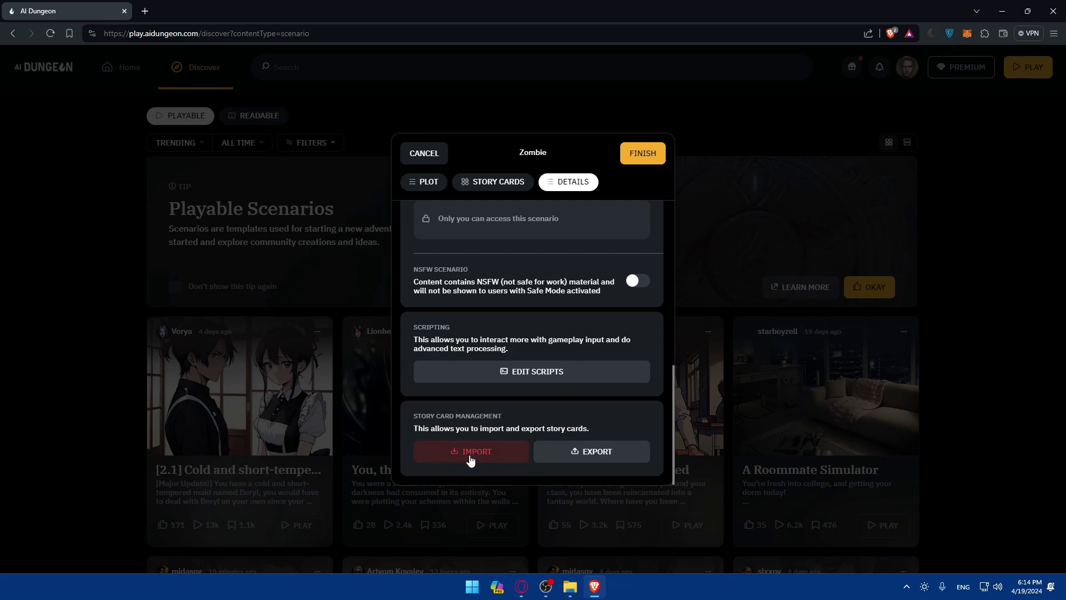
- Finish the Zombie scenario and start playing it
{"action": "left_click", "coordinate": [424, 153]}
{"action": "left_click", "coordinate": [542, 355]}
{"action": "left_click", "coordinate": [646, 153]}
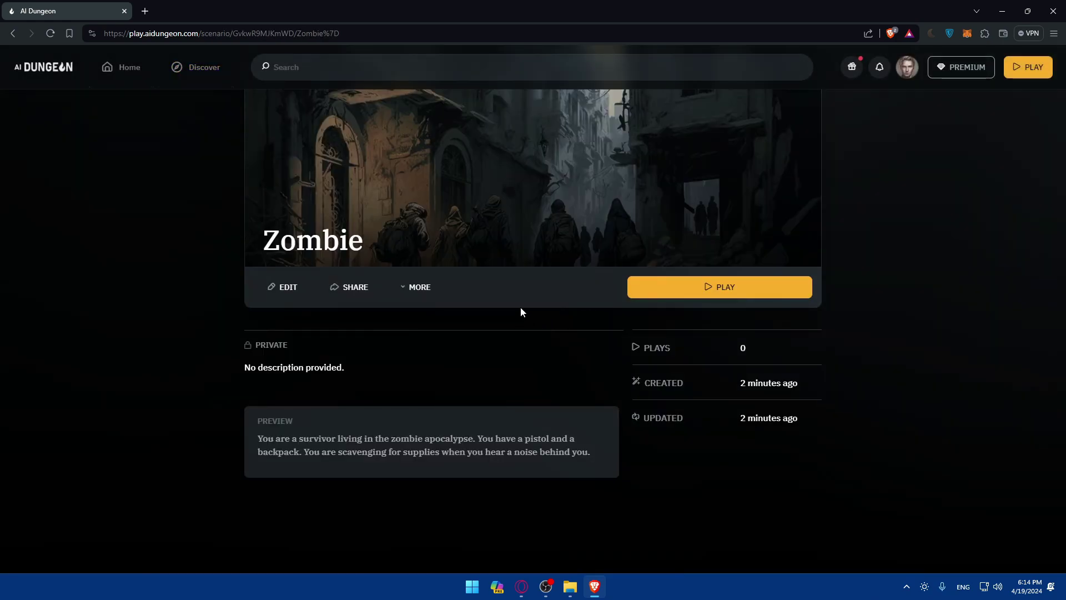
{"action": "left_click", "coordinate": [682, 295]}
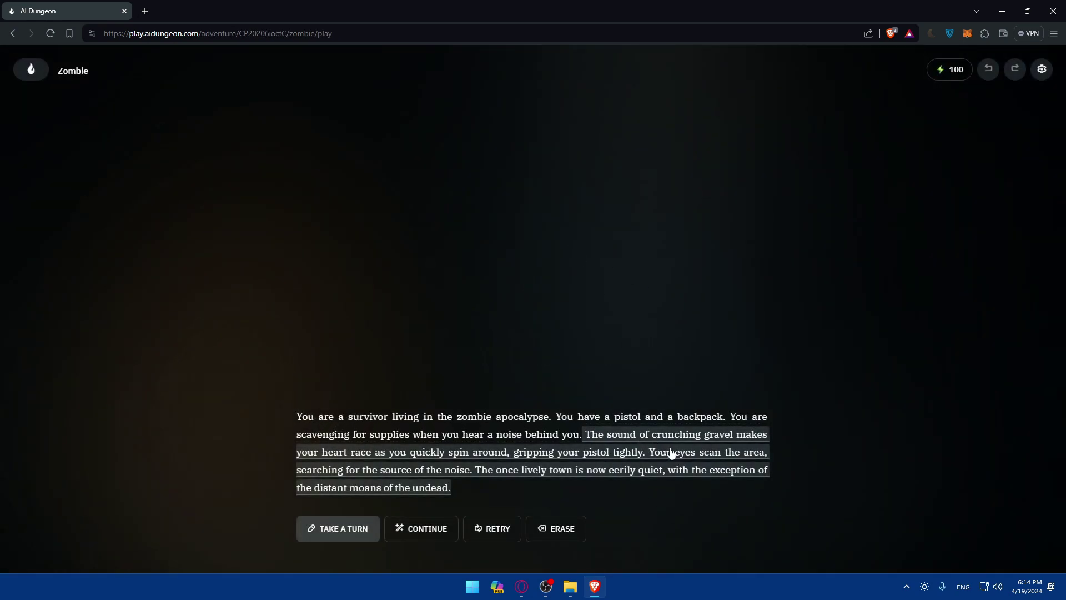
- Take a Do turn with "i will walk forward until i find supplies" and have the story continue
{"action": "left_click", "coordinate": [340, 534]}
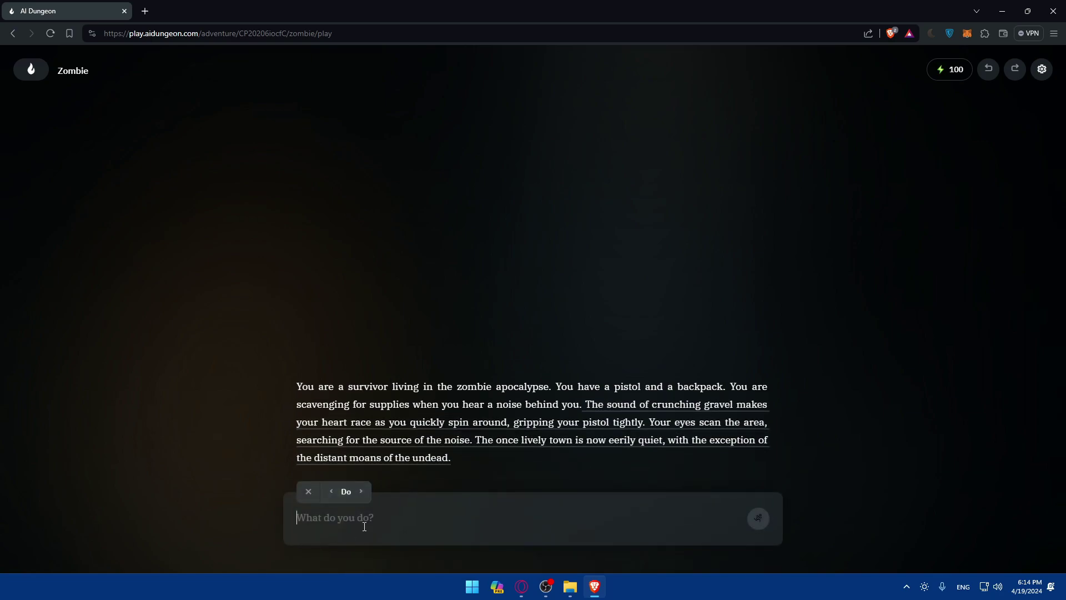
{"action": "type", "text": "i will "}
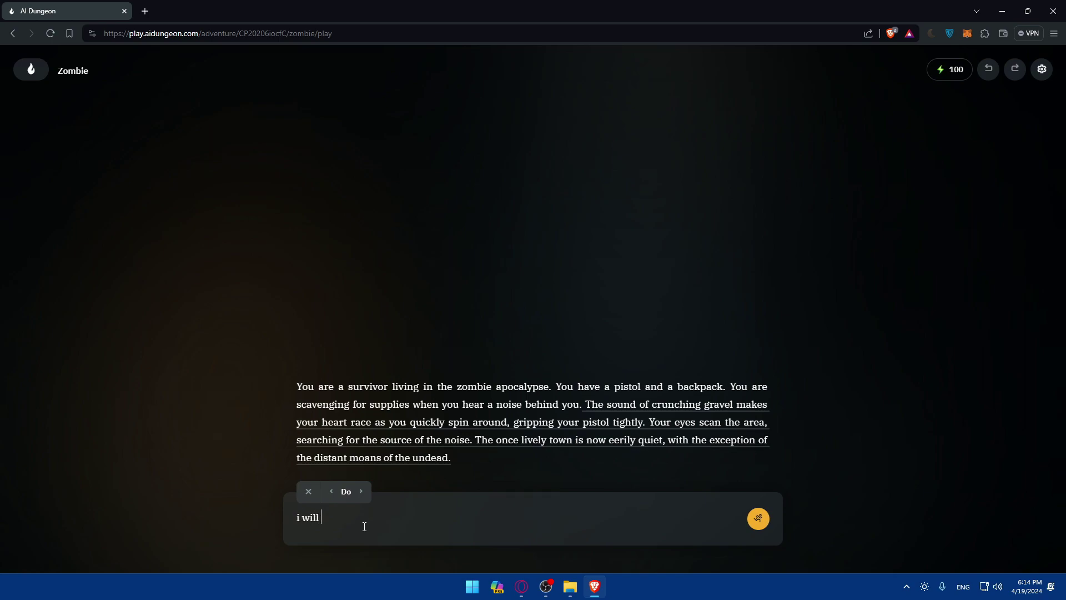
{"action": "type", "text": "walk forward untill i find"}
{"action": "left_click", "coordinate": [412, 517]}
{"action": "key", "text": "BackSpace"}
{"action": "type", "text": "supplies"}
{"action": "left_click", "coordinate": [759, 517]}
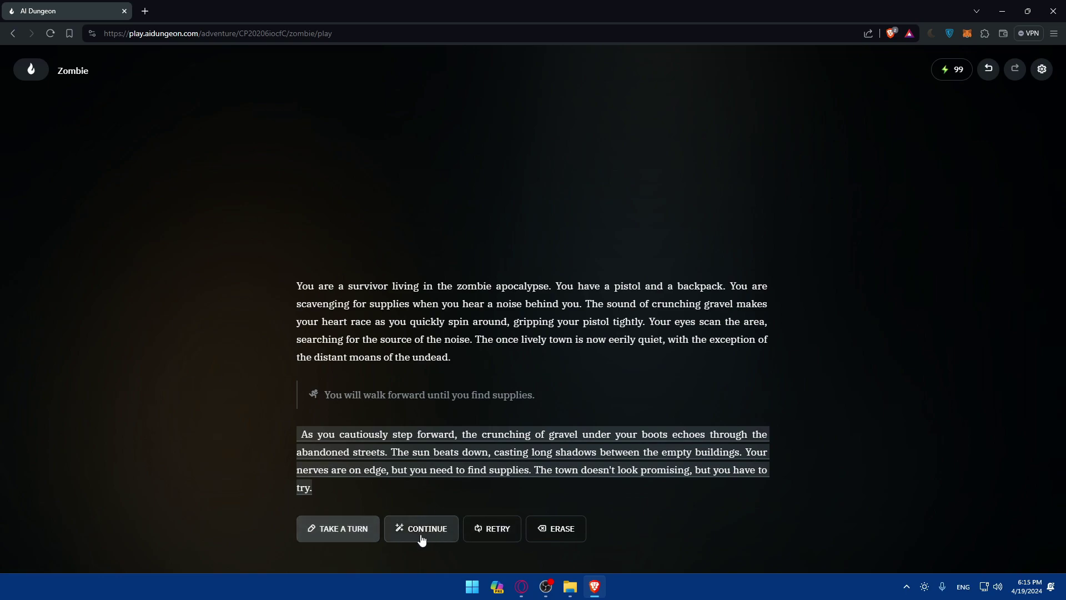
{"action": "left_click", "coordinate": [451, 529]}
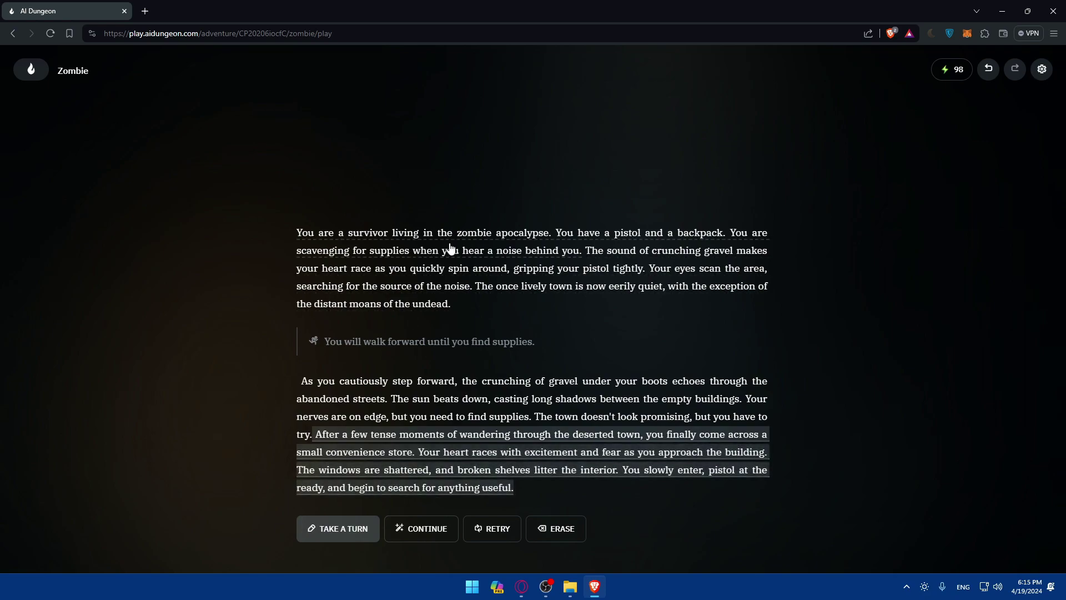
- Go back to the Zombie scenario's page and open a fresh adventure from it
{"action": "key", "text": "alt+Left"}
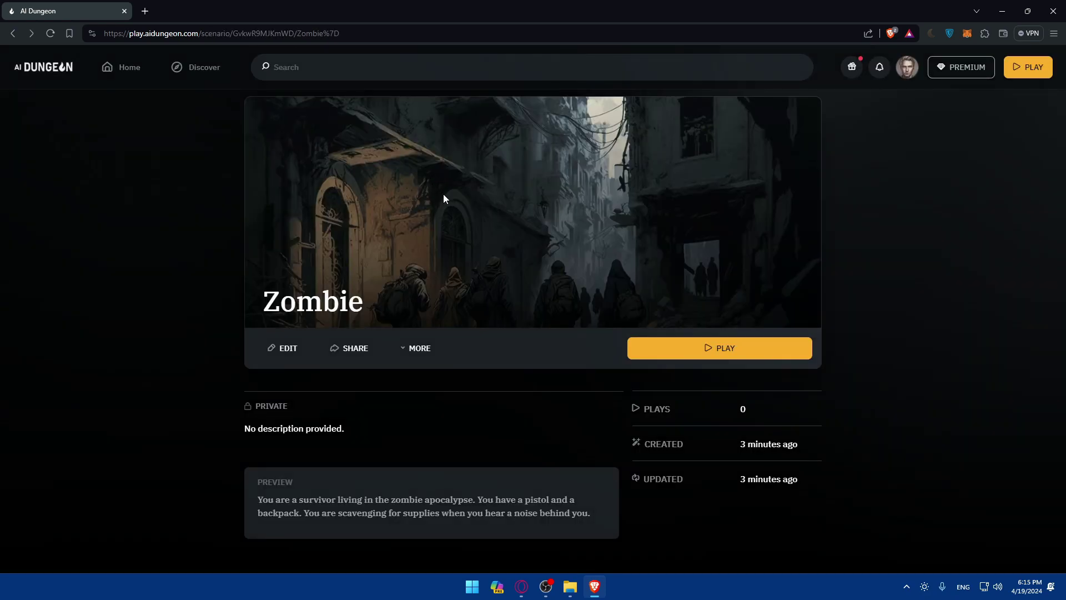
{"action": "key", "text": "alt+Right"}
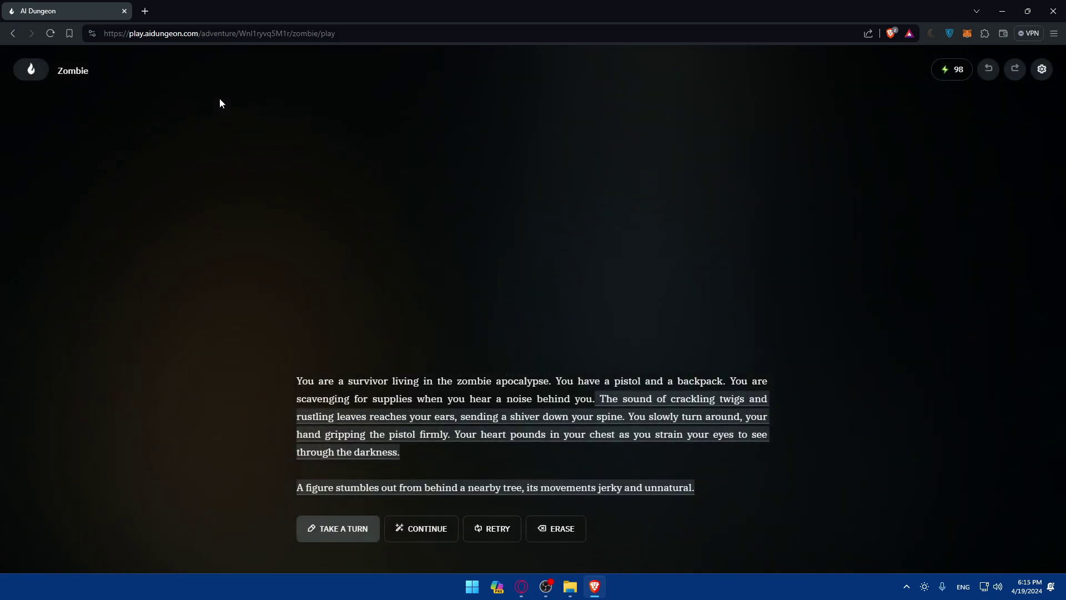
- Return to the home page and claim the first daily reward of 17 Scales
{"action": "left_click", "coordinate": [42, 69]}
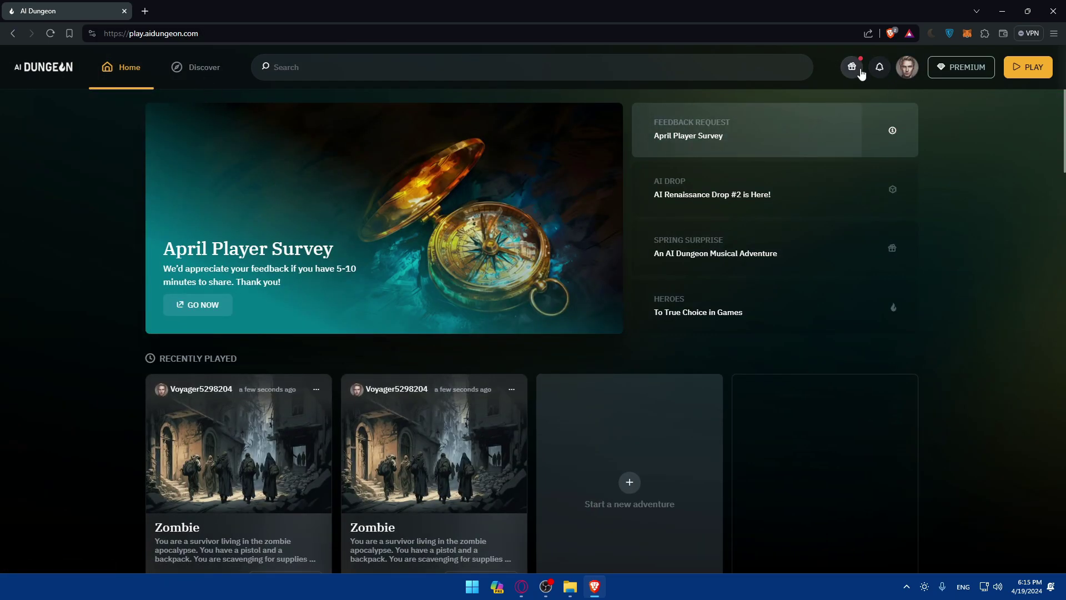
{"action": "left_click", "coordinate": [860, 72]}
{"action": "left_click", "coordinate": [792, 129]}
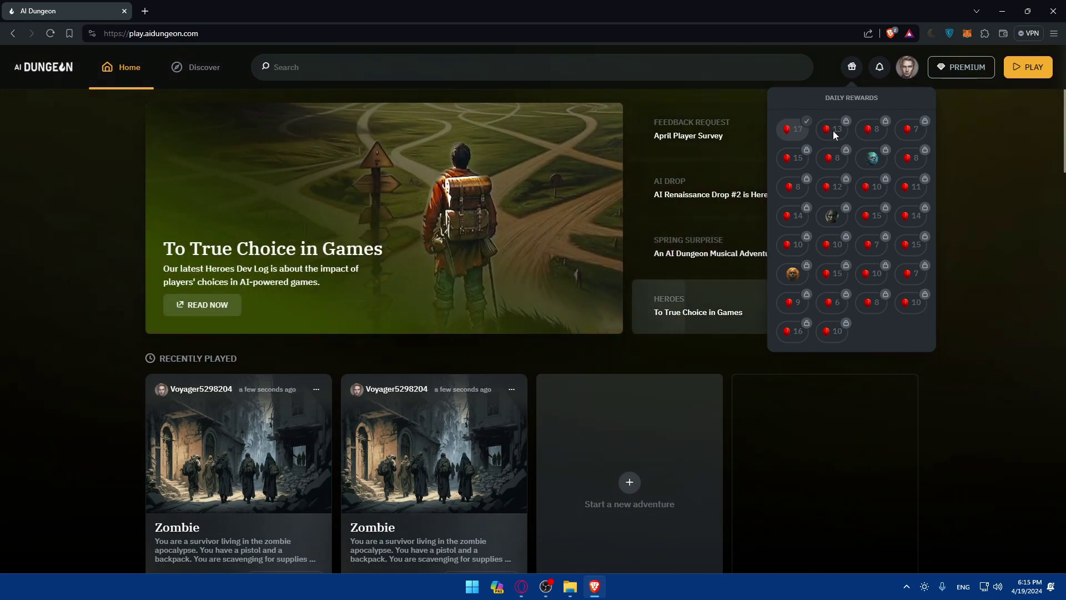
- View the account's Scales purchase form and close it without buying any
{"action": "mouse_move", "coordinate": [916, 69]}
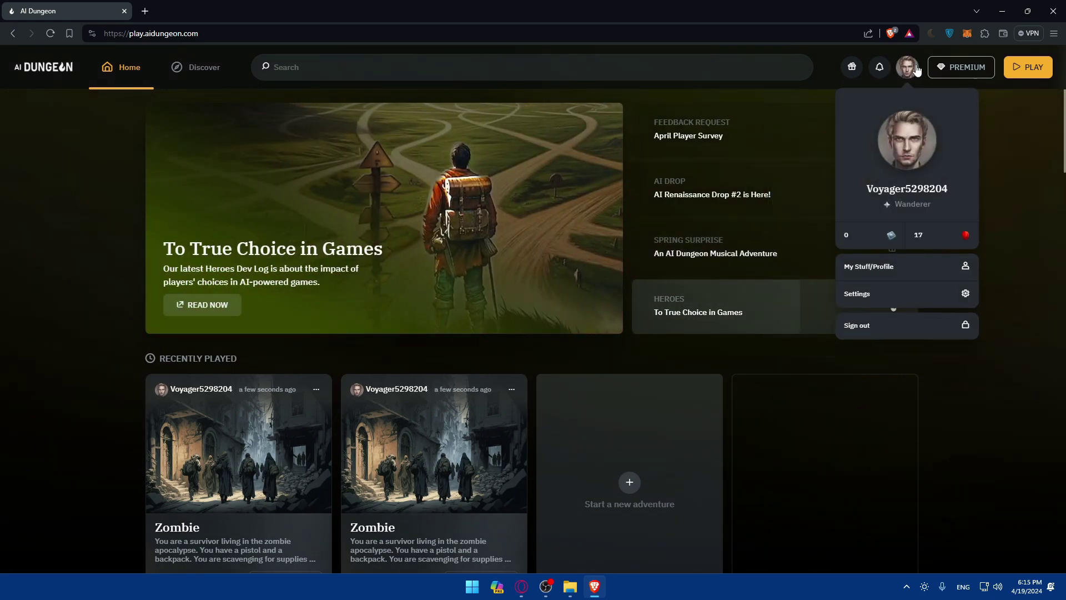
{"action": "left_click", "coordinate": [944, 233]}
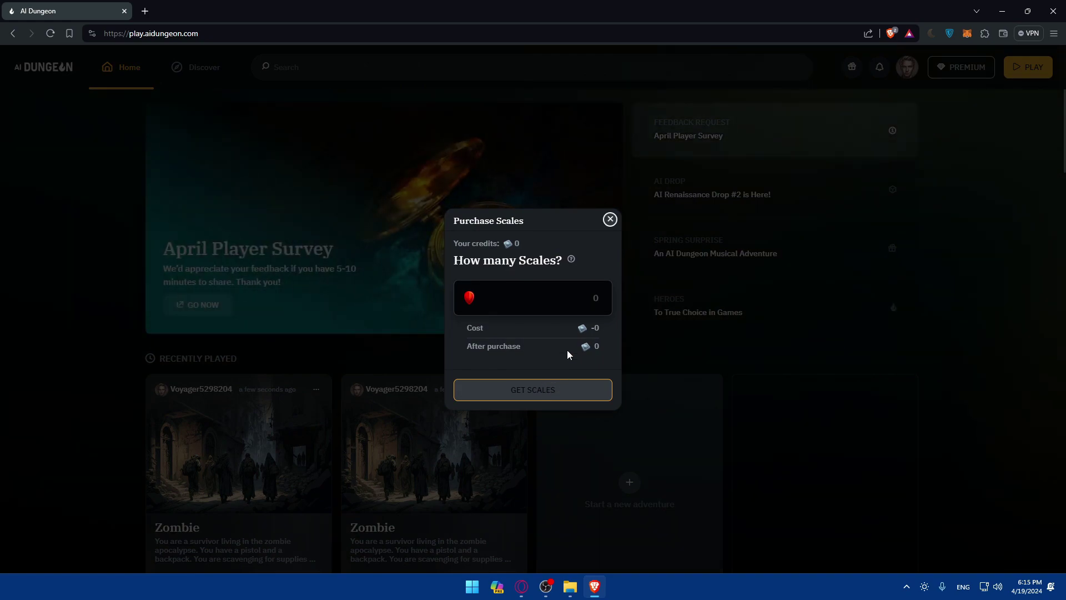
{"action": "left_click", "coordinate": [610, 218]}
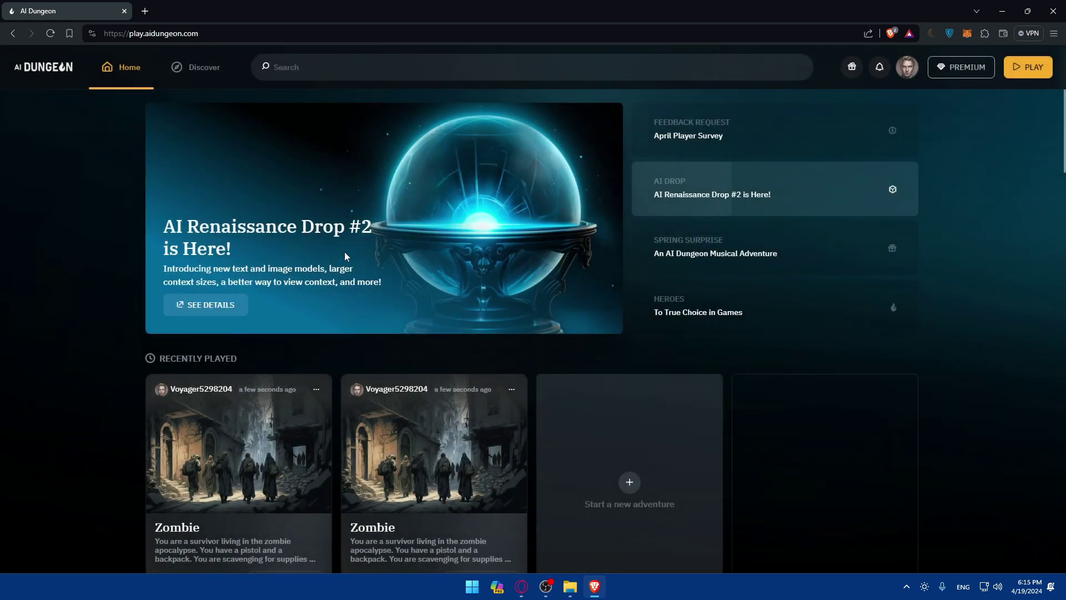
- Open the account's My Stuff/Profile page to view its saved adventures
{"action": "left_click", "coordinate": [903, 71]}
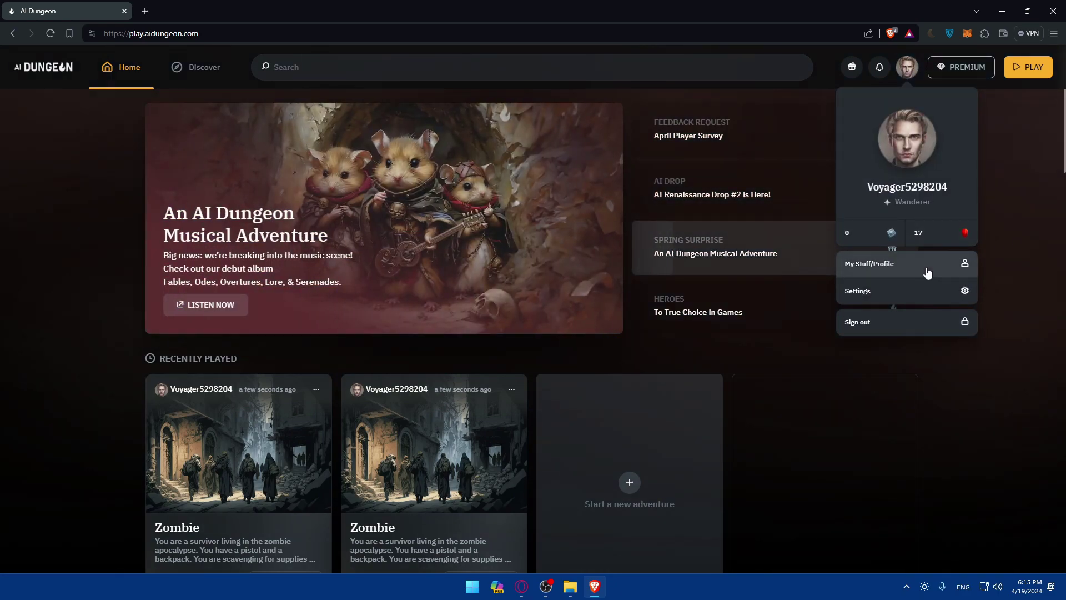
{"action": "left_click", "coordinate": [894, 263]}
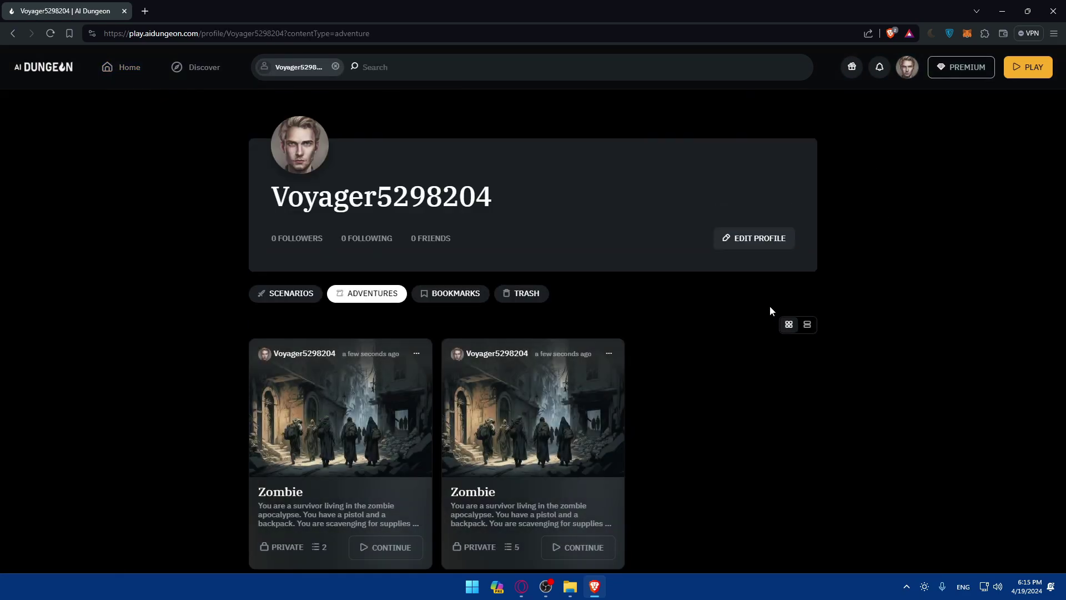